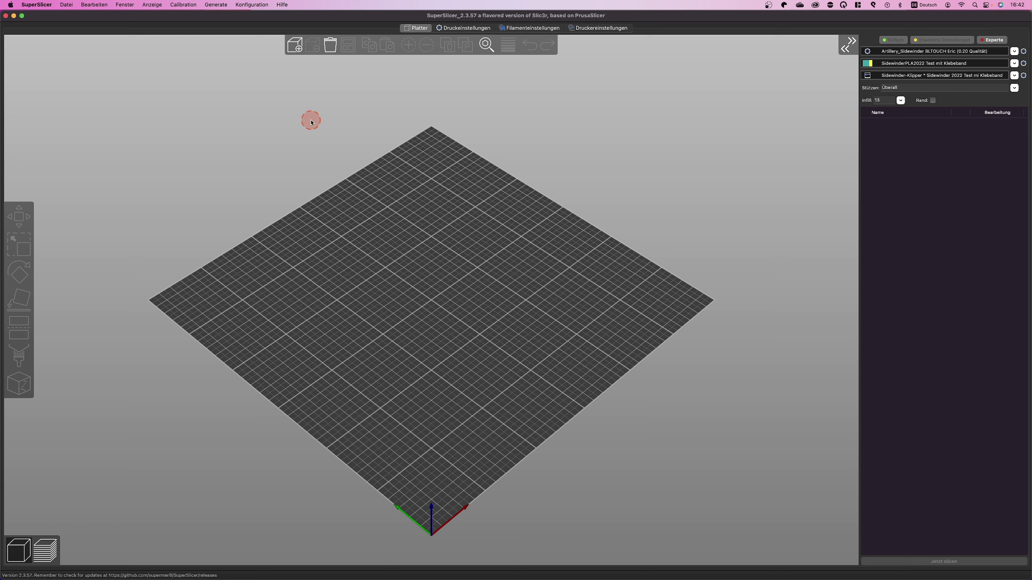
- Open AA_BatterieBox_0.2mm_PLA_MK3S_9h34m.gcode from the Aufbewahrung folder in the G-code preview
left_click(131, 112)
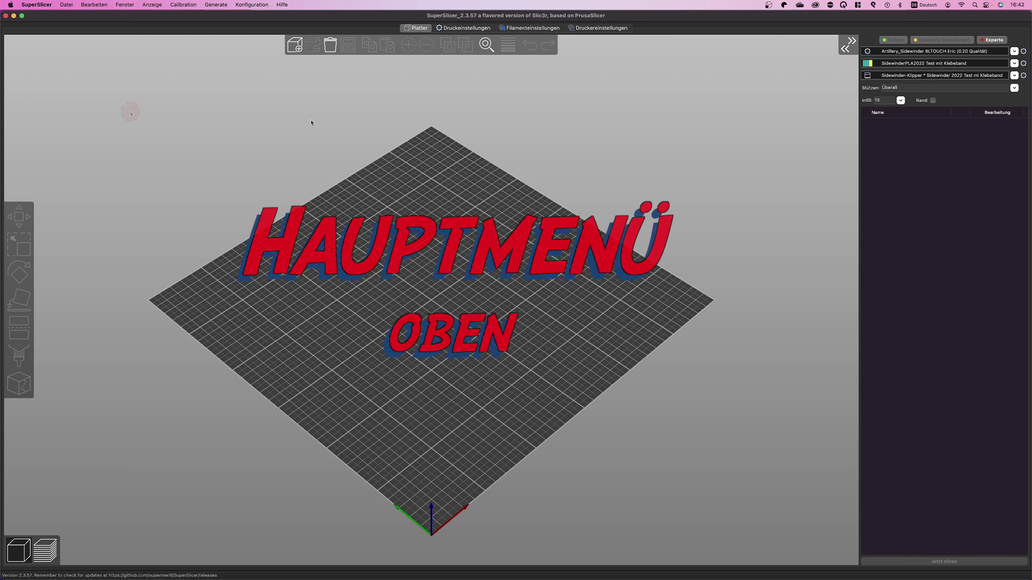
left_click(66, 5)
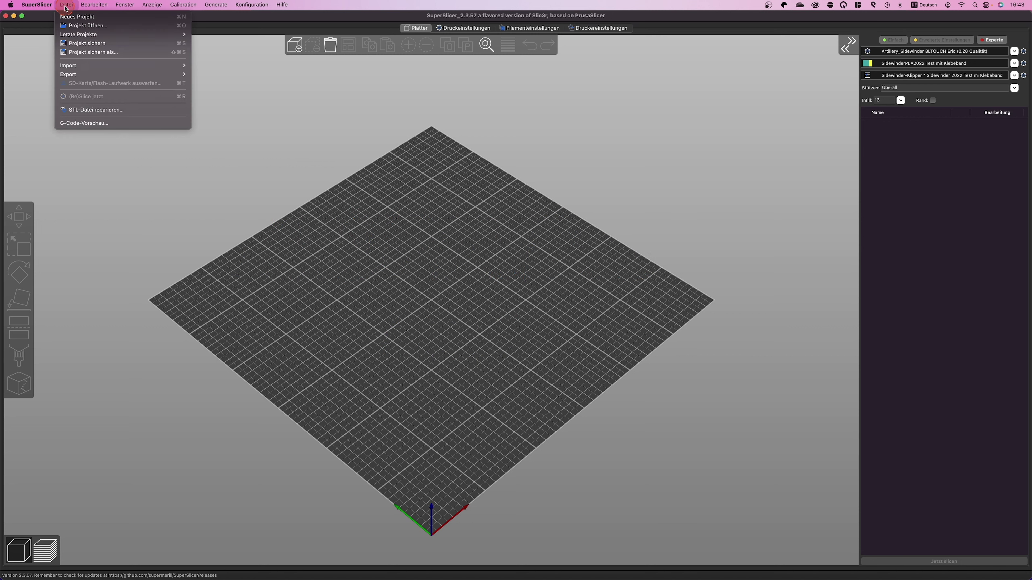
left_click(89, 86)
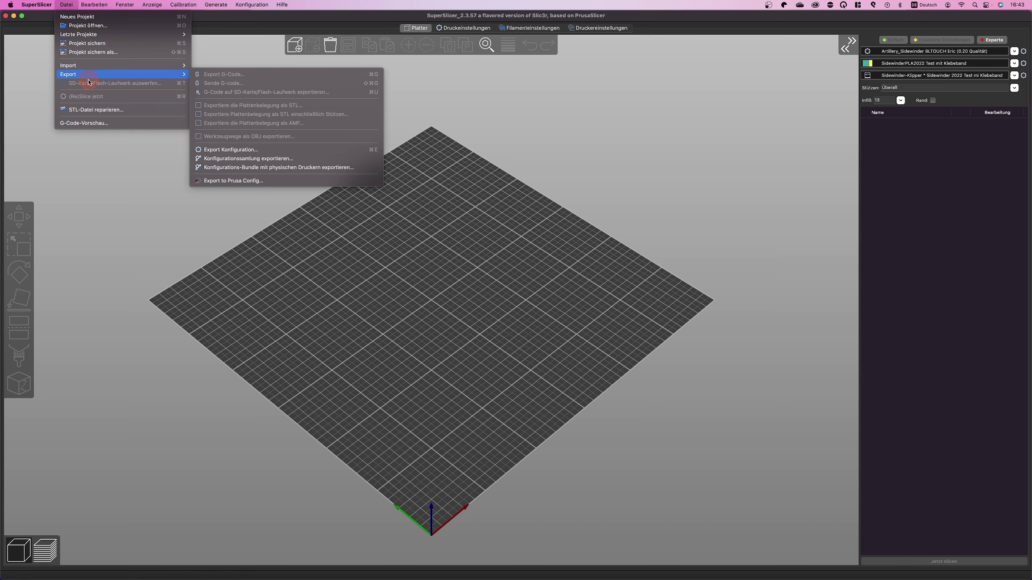
mouse_move(82, 78)
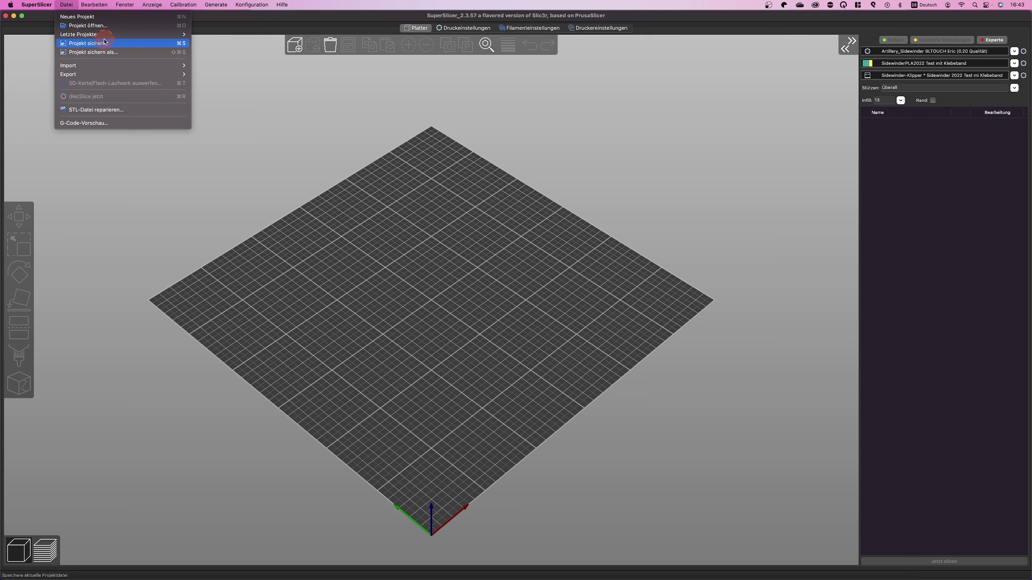
left_click(87, 123)
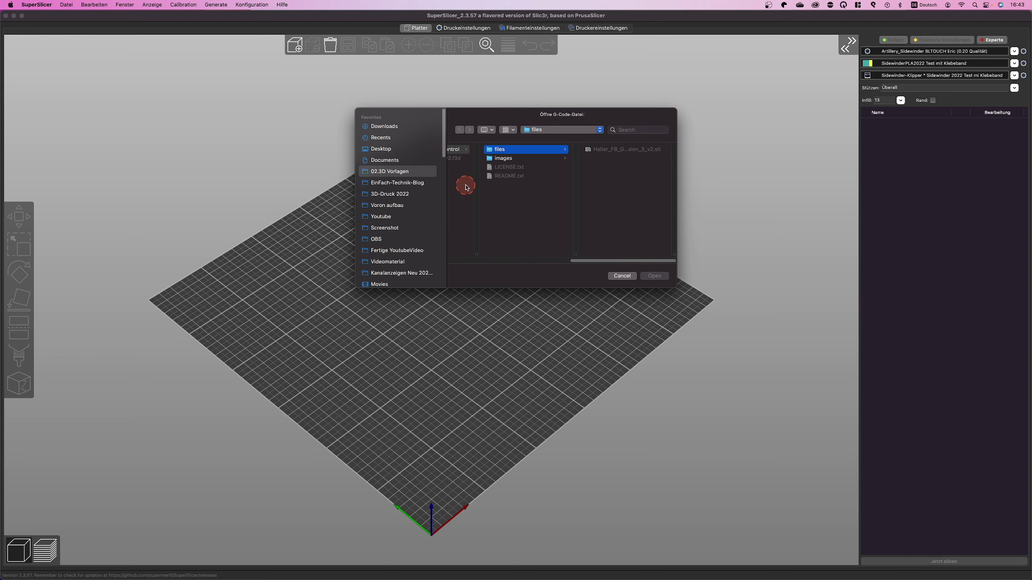
scroll(466, 187, "left", 5)
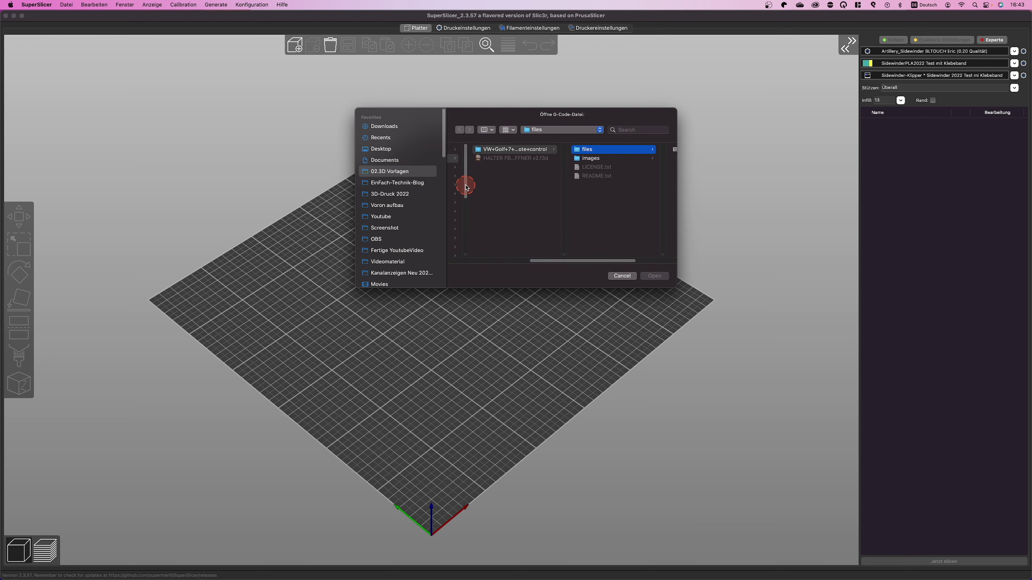
scroll(466, 187, "left", 5)
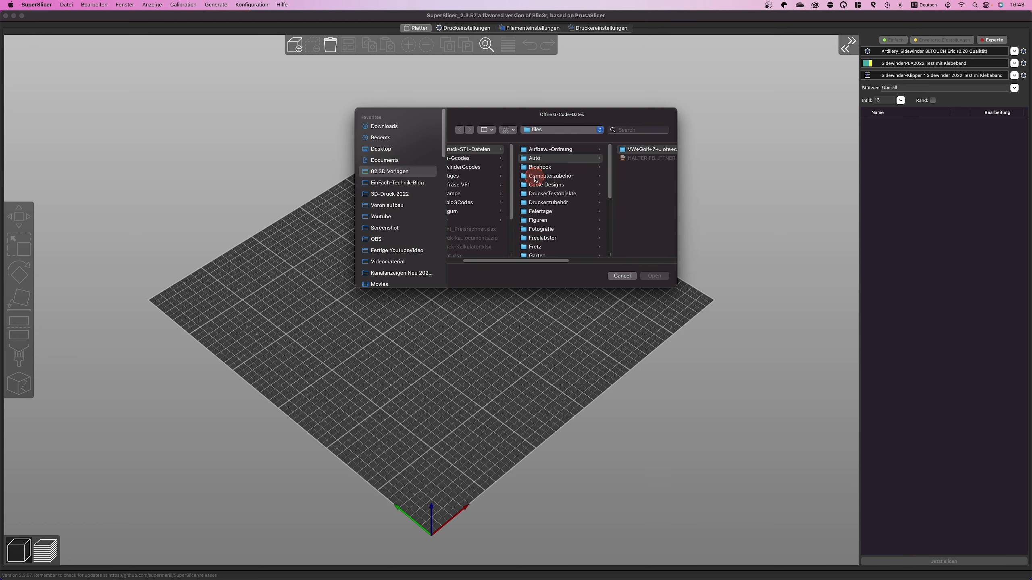
left_click(474, 158)
key("Right")
key("Right")
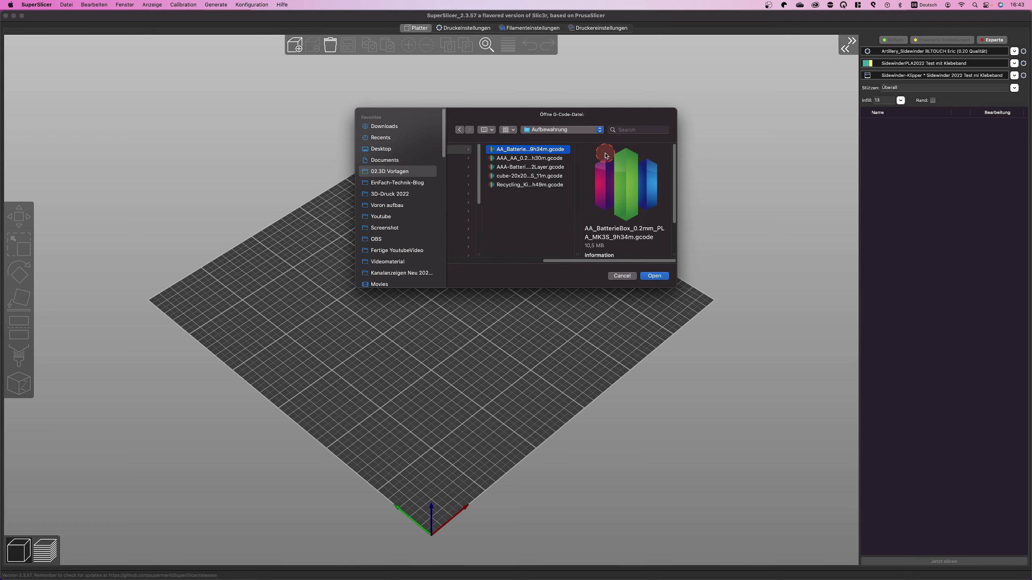
left_click(650, 276)
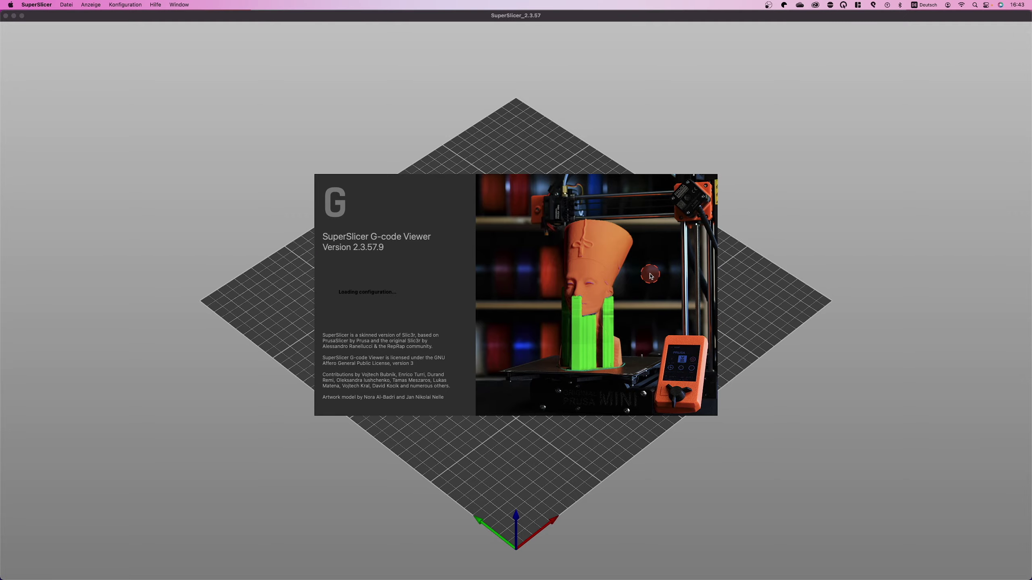
- Inspect the battery box toolpaths in the G-code viewer and close the viewer window
left_click(421, 373)
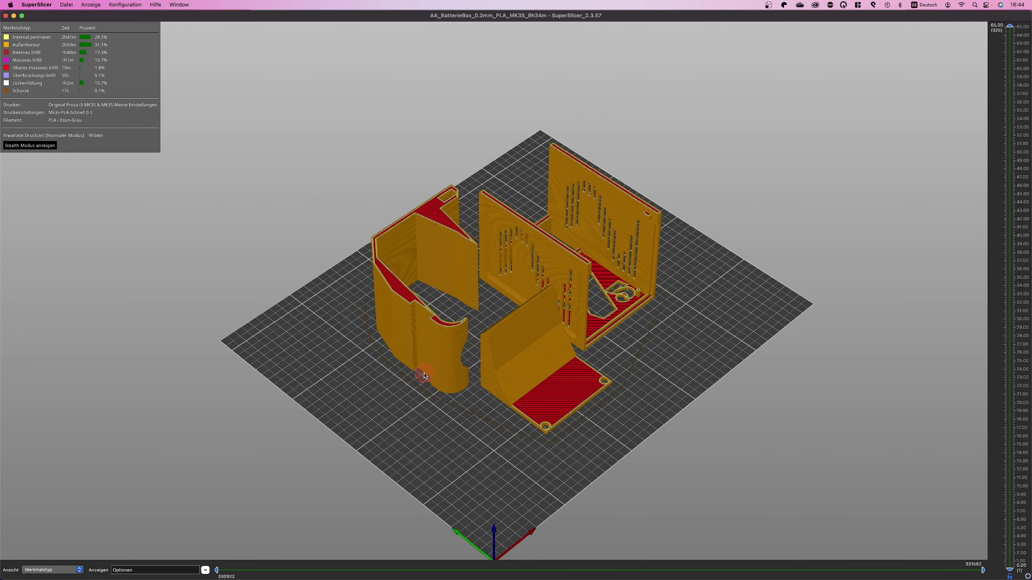
left_click_drag(411, 458, 358, 458)
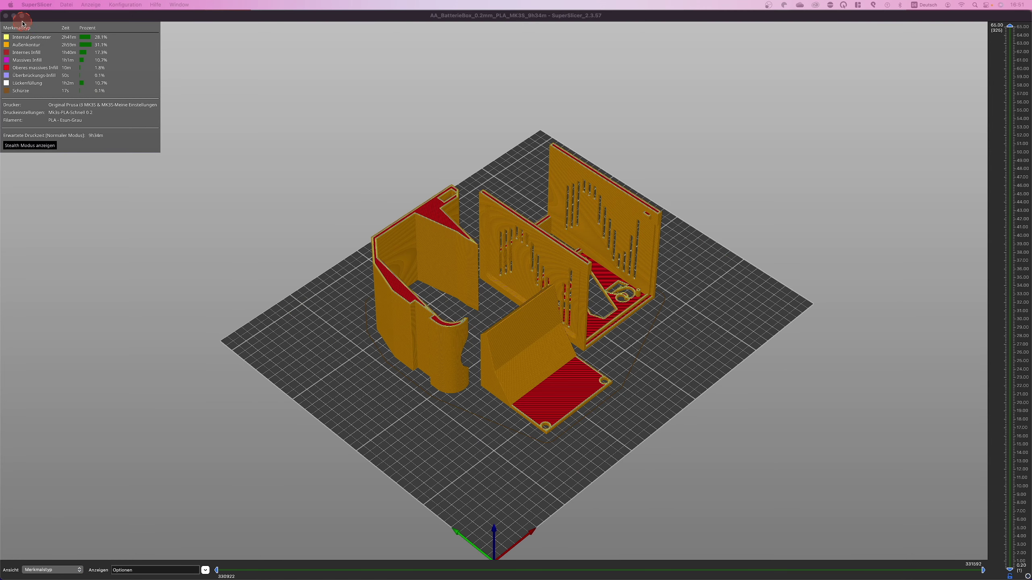
left_click(6, 17)
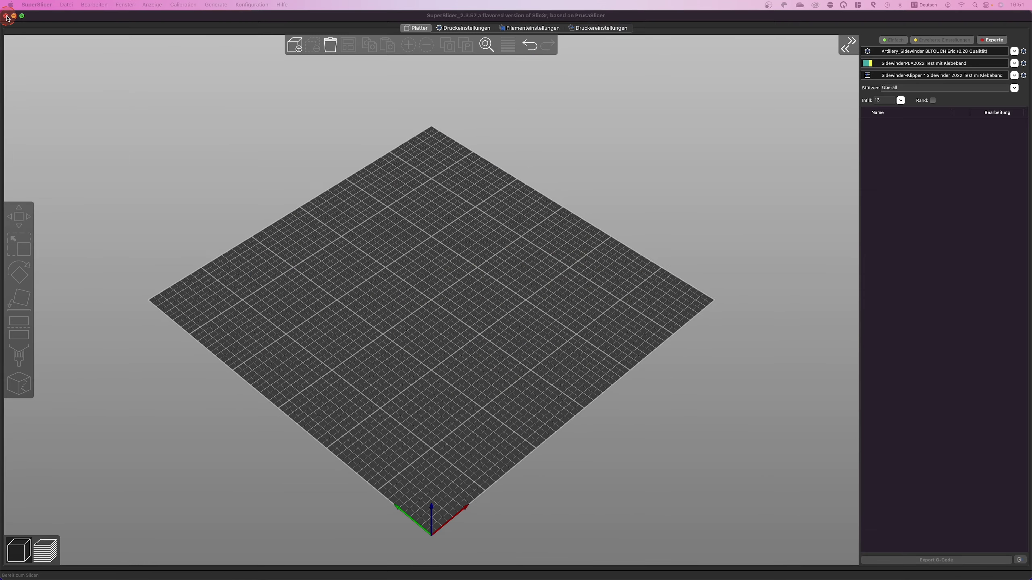
- Import Halter_FB_Garagentoroffner_Version_3_v2.stl from the files folder onto the build plate
left_click(65, 4)
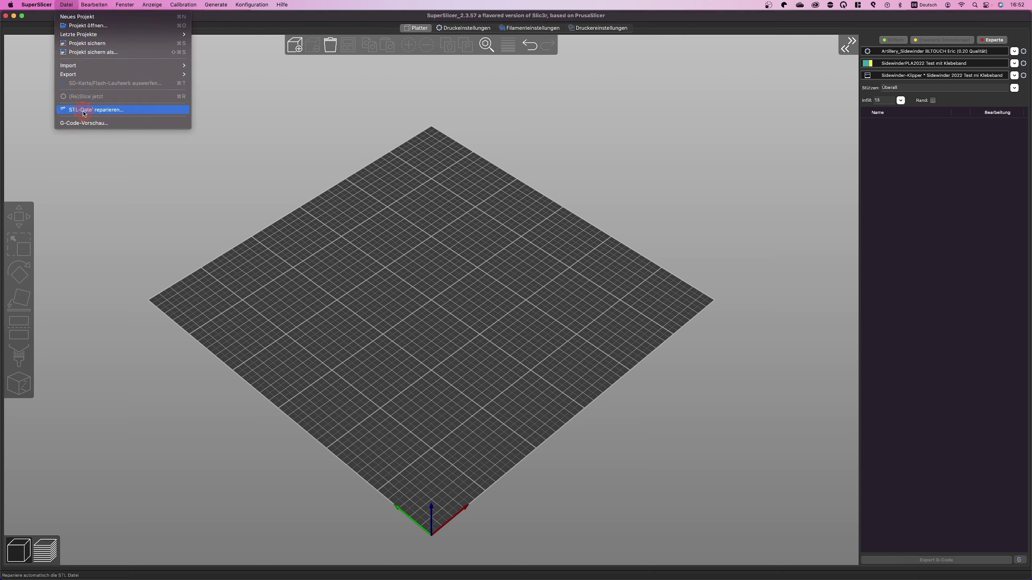
left_click(124, 143)
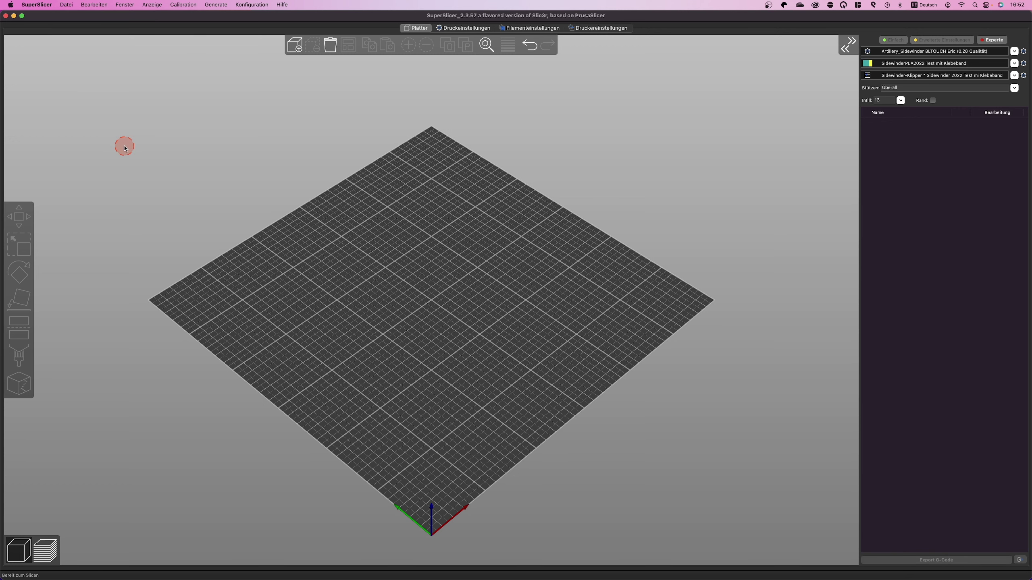
left_click(66, 4)
mouse_move(162, 65)
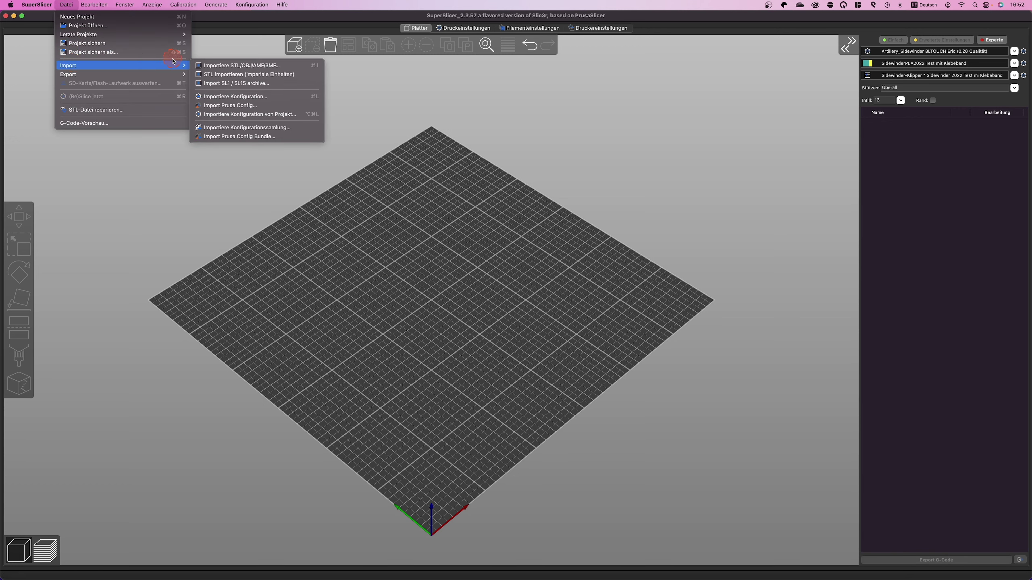
left_click(230, 65)
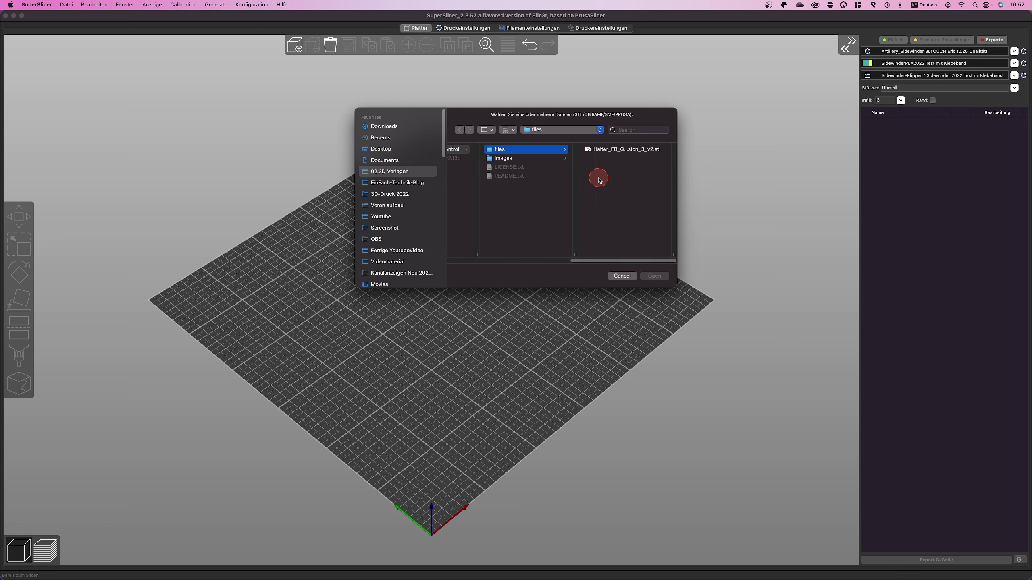
left_click(606, 158)
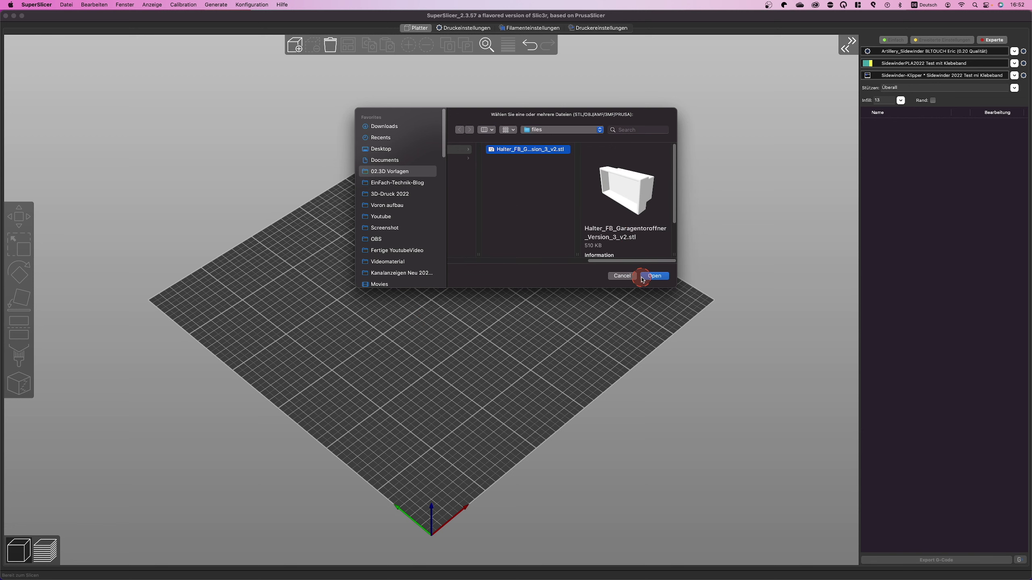
left_click(643, 278)
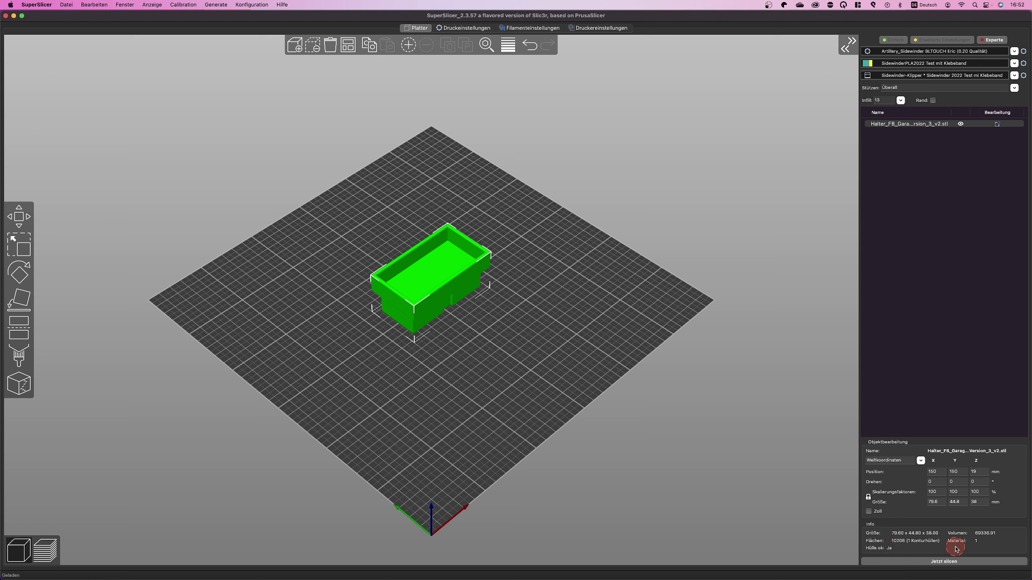
left_click(66, 5)
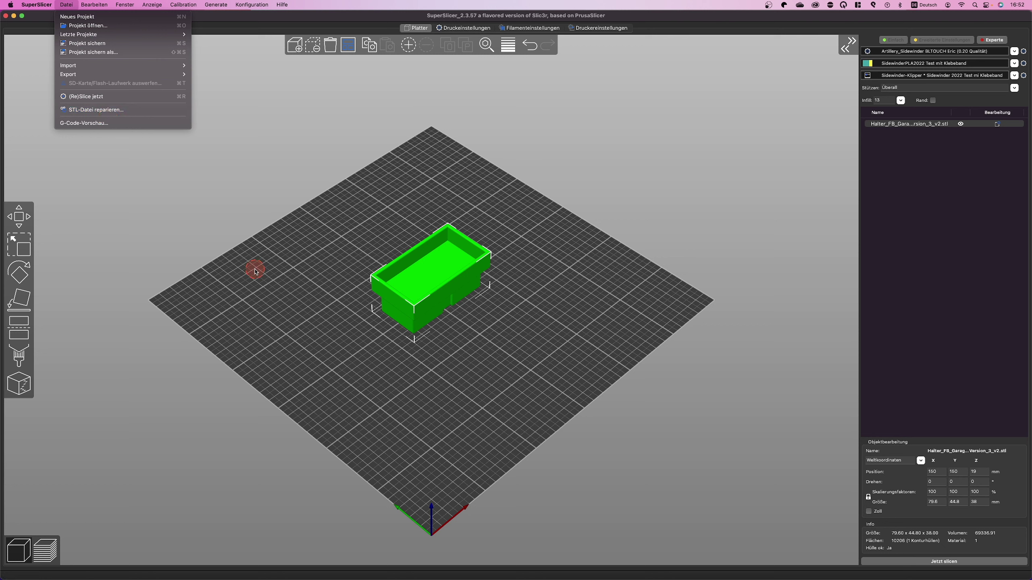
mouse_move(97, 3)
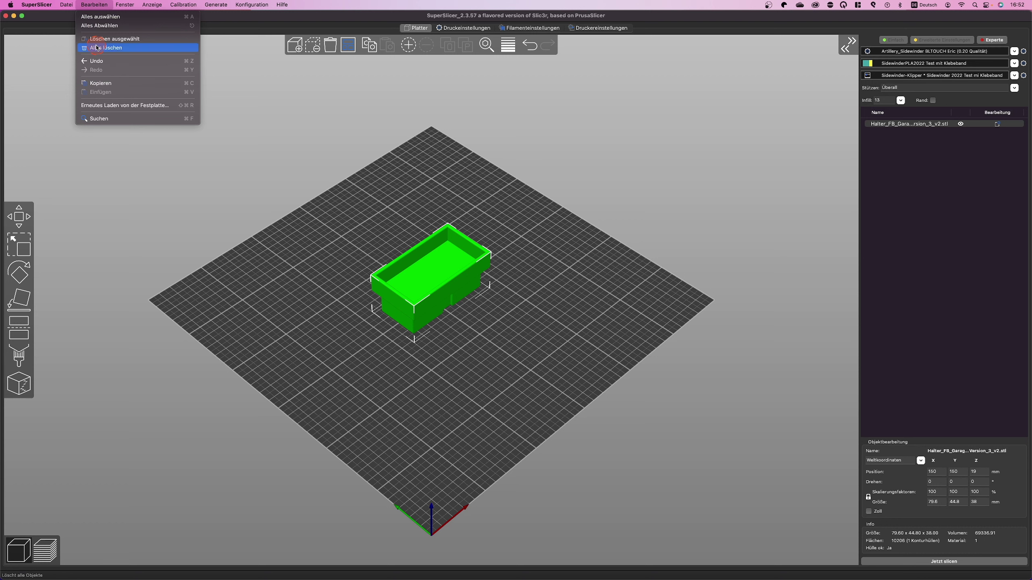
left_click(150, 163)
left_click_drag(182, 189, 148, 193)
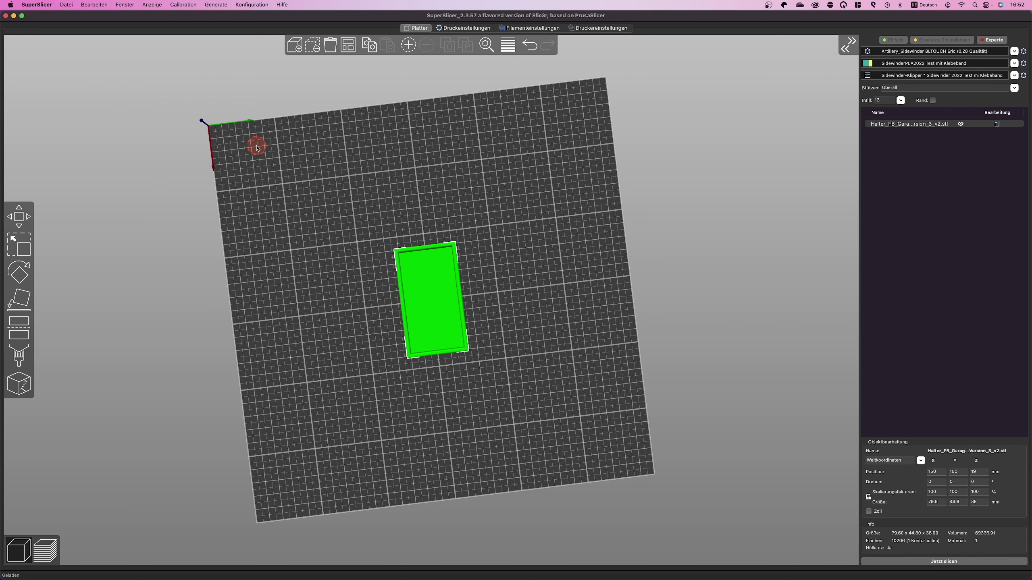
left_click_drag(257, 147, 237, 154)
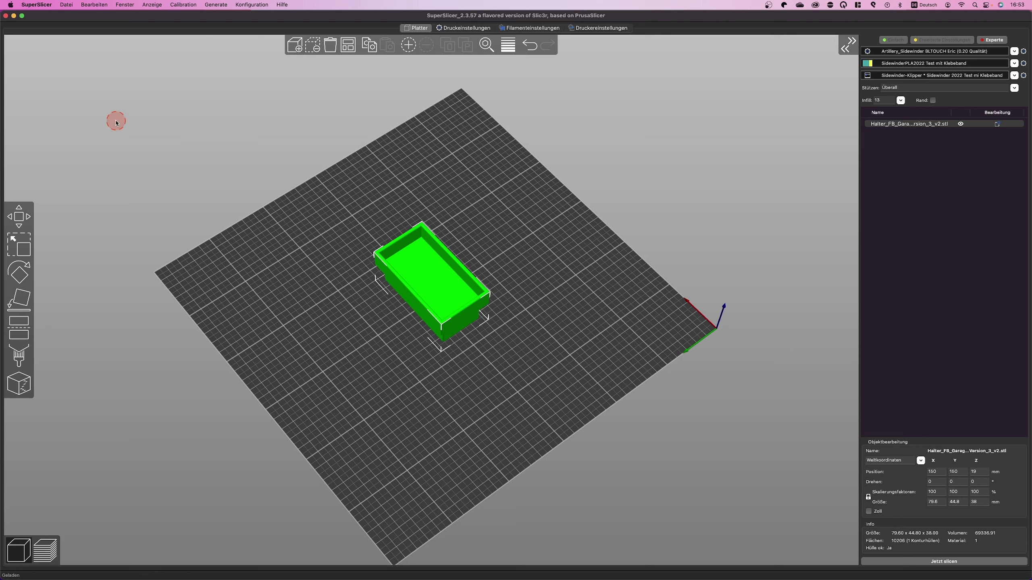
left_click(93, 5)
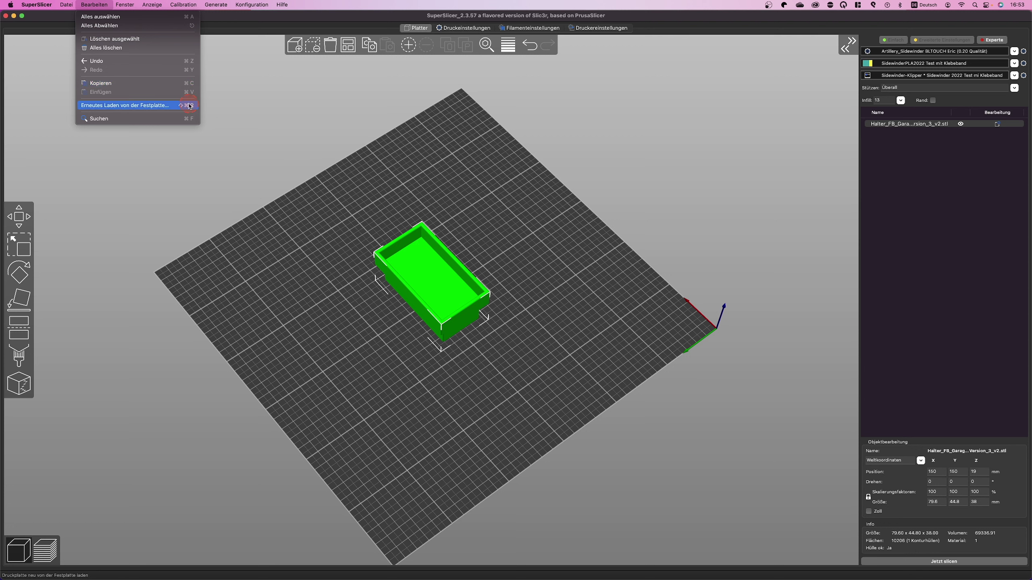
left_click(192, 18)
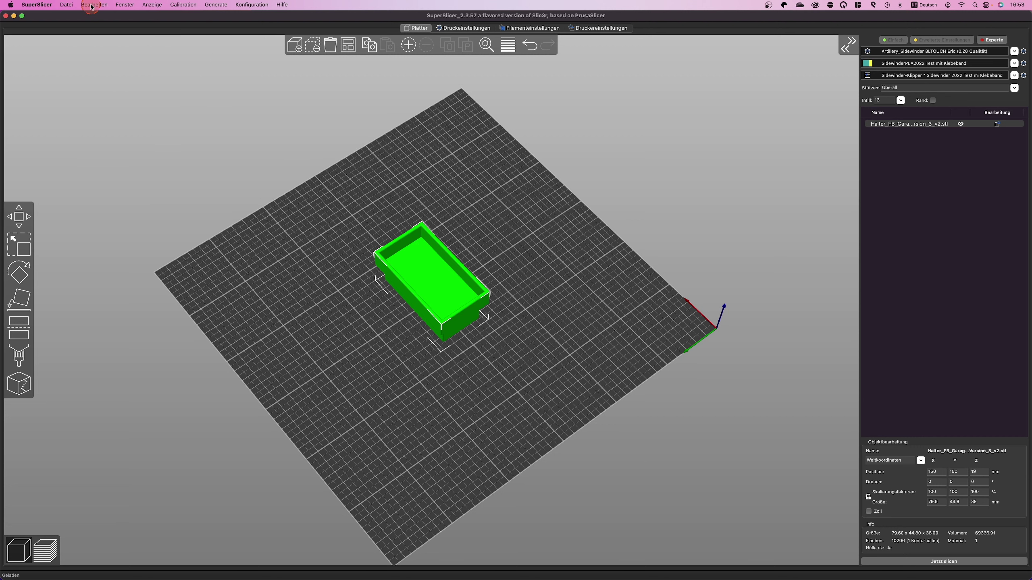
- Look at the holder model from above (Decke) and below (Unten), and return to the Iso view
left_click(152, 5)
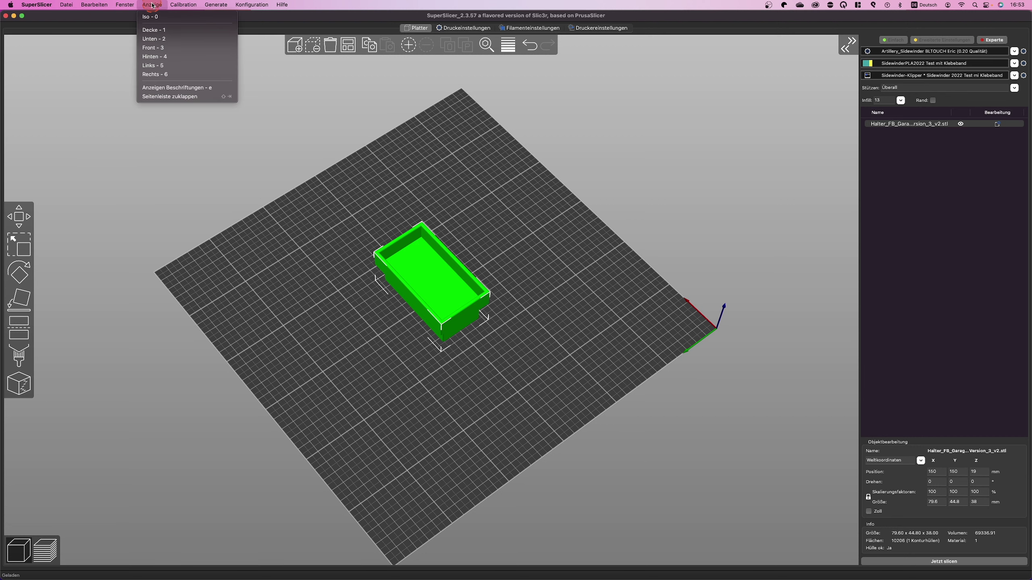
left_click(153, 30)
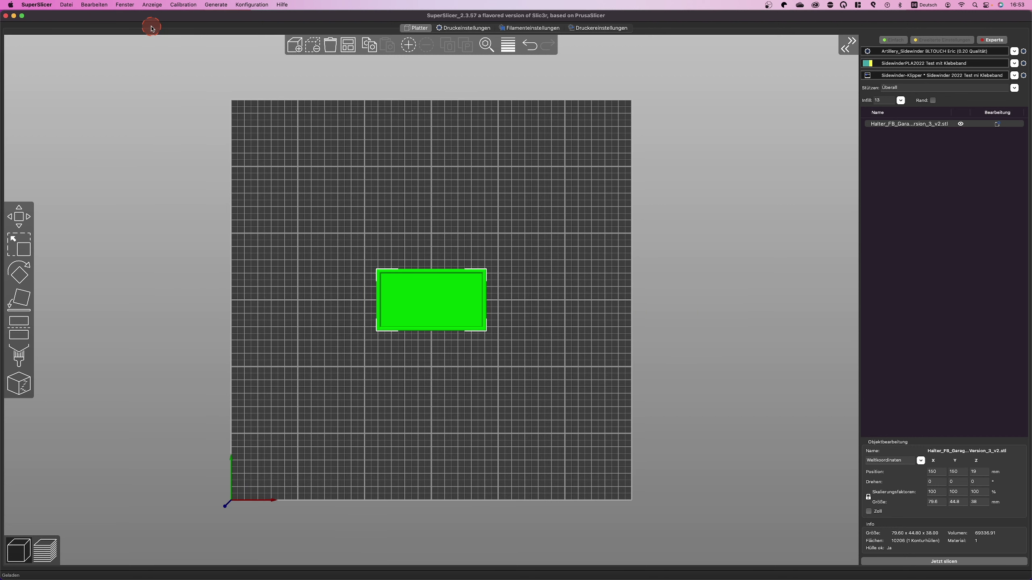
left_click(151, 8)
left_click(154, 39)
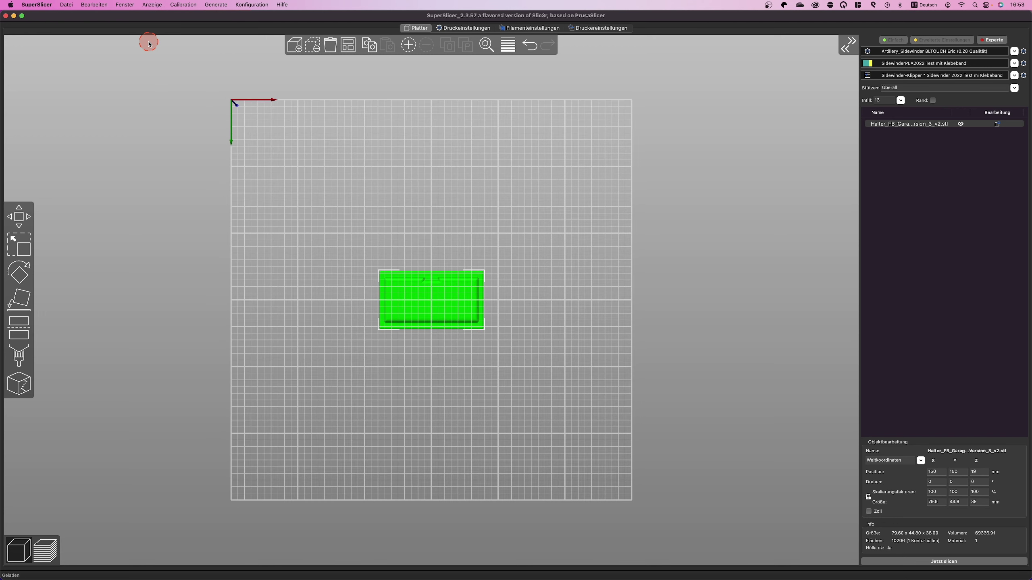
left_click(150, 6)
left_click(153, 17)
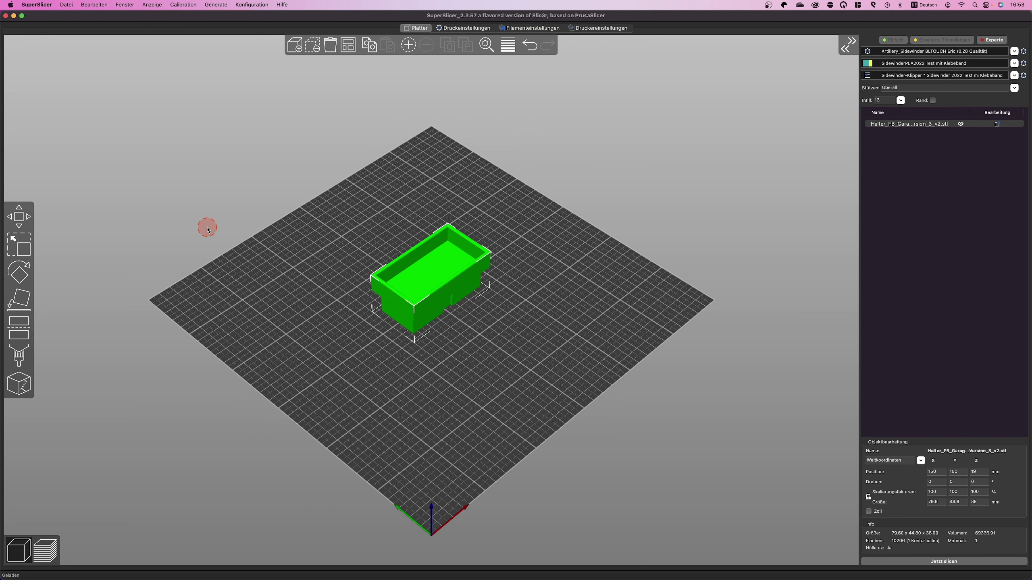
- Read through the calibration introduction covering printer, filament and slicer calibration, and close it
left_click(154, 6)
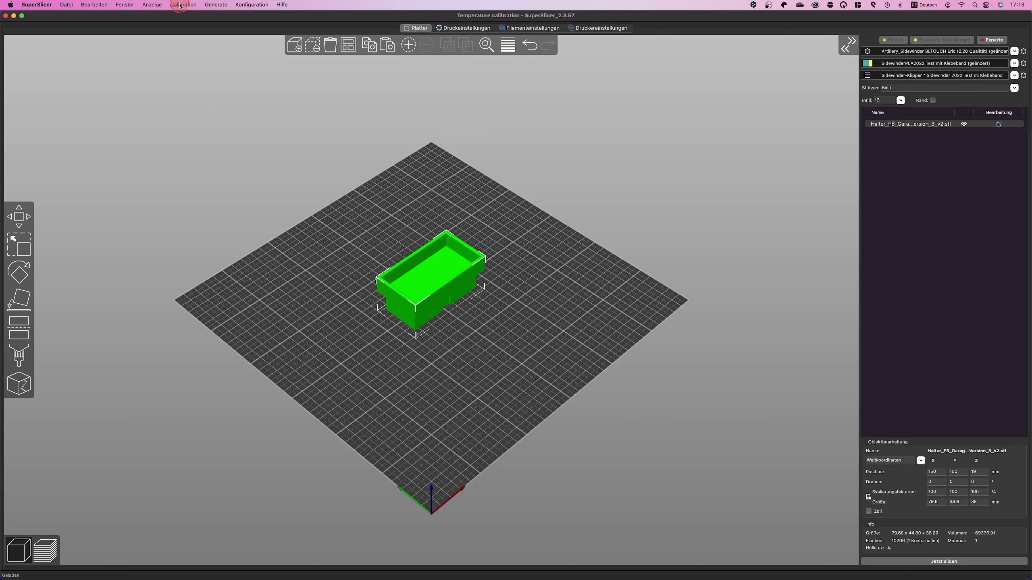
left_click(180, 5)
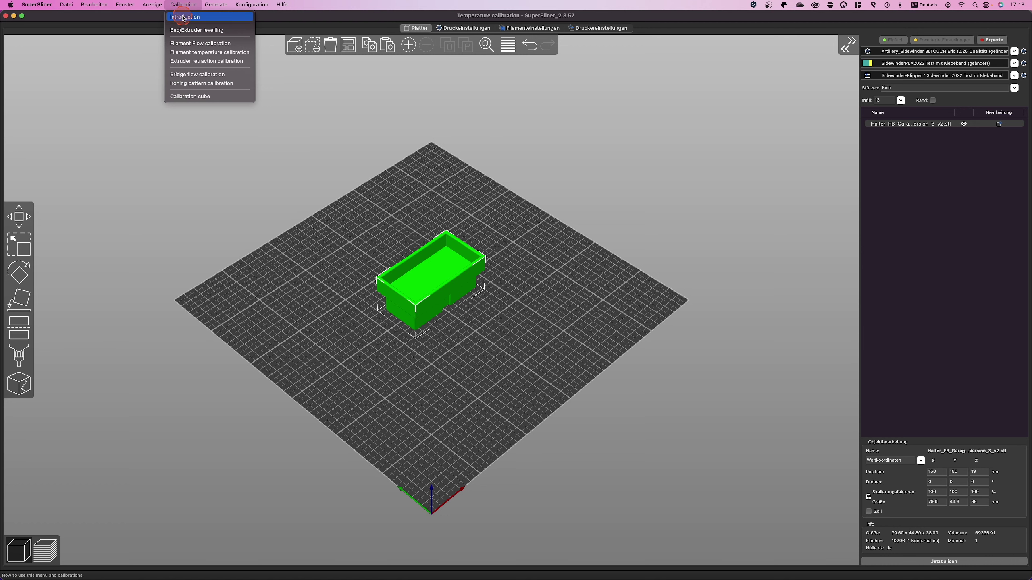
left_click(184, 17)
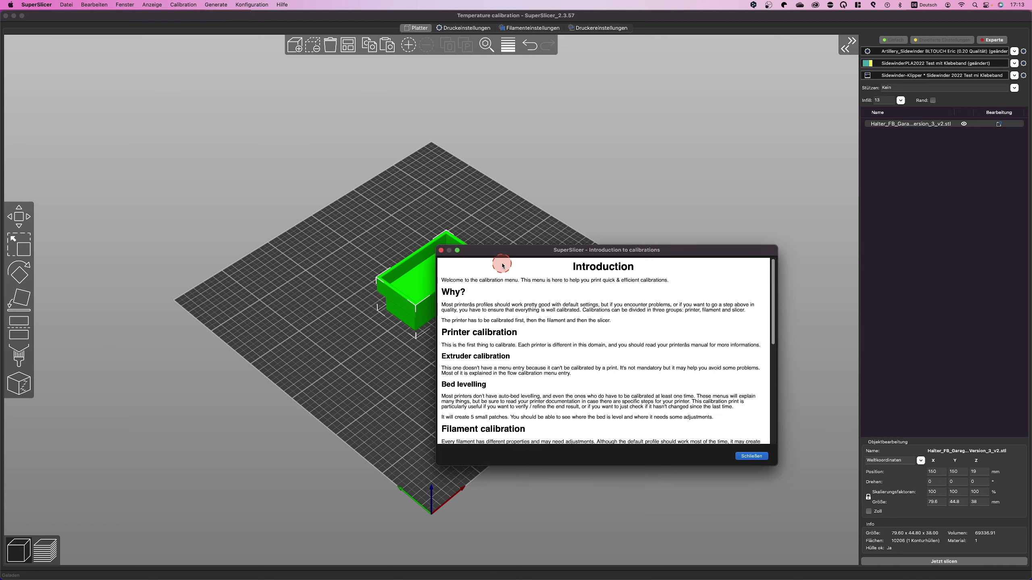
left_click_drag(502, 266, 121, 135)
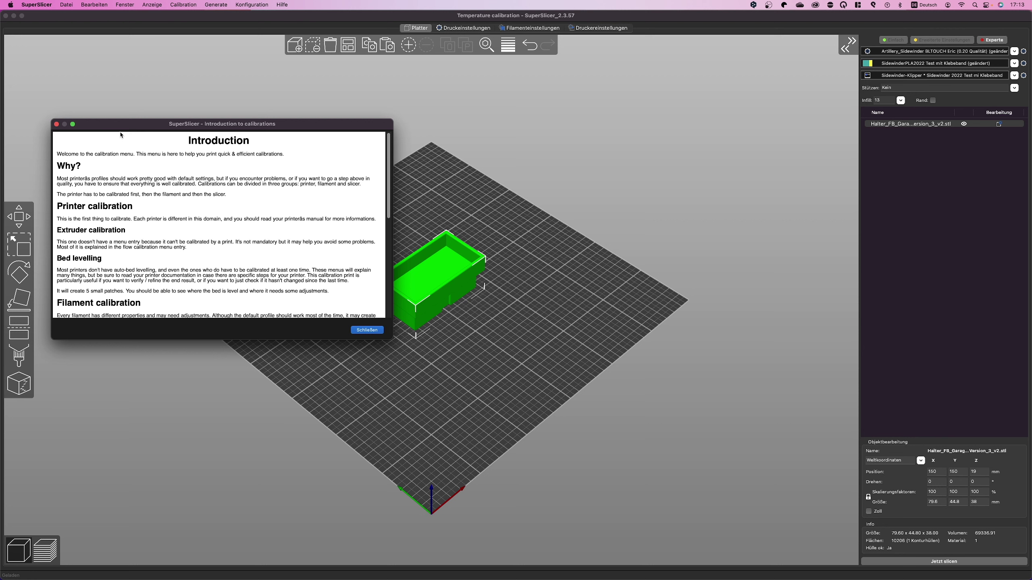
left_click(66, 180)
scroll(199, 244, "down", 5)
scroll(190, 241, "down", 2)
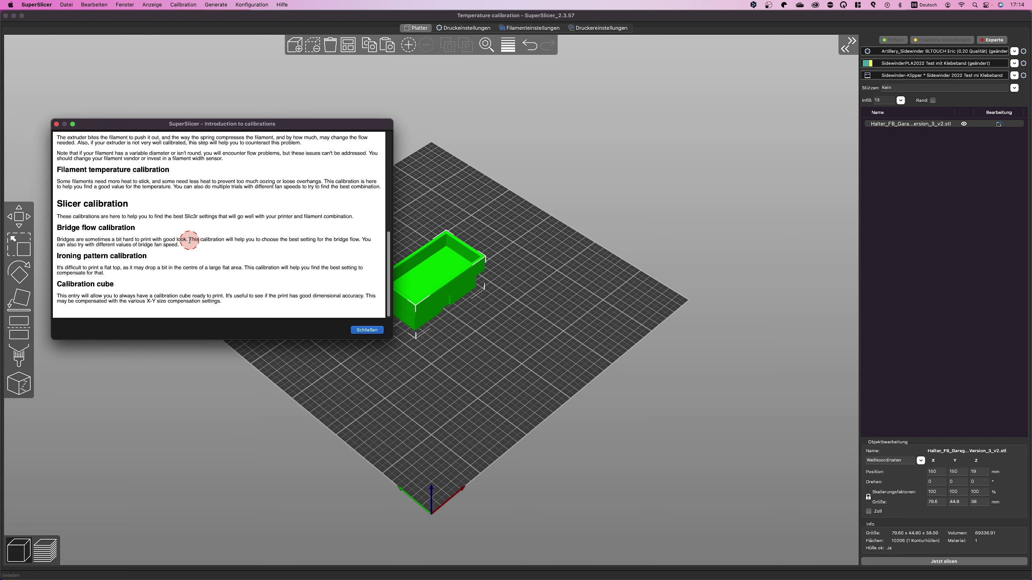
scroll(190, 240, "up", 9)
scroll(190, 240, "down", 4)
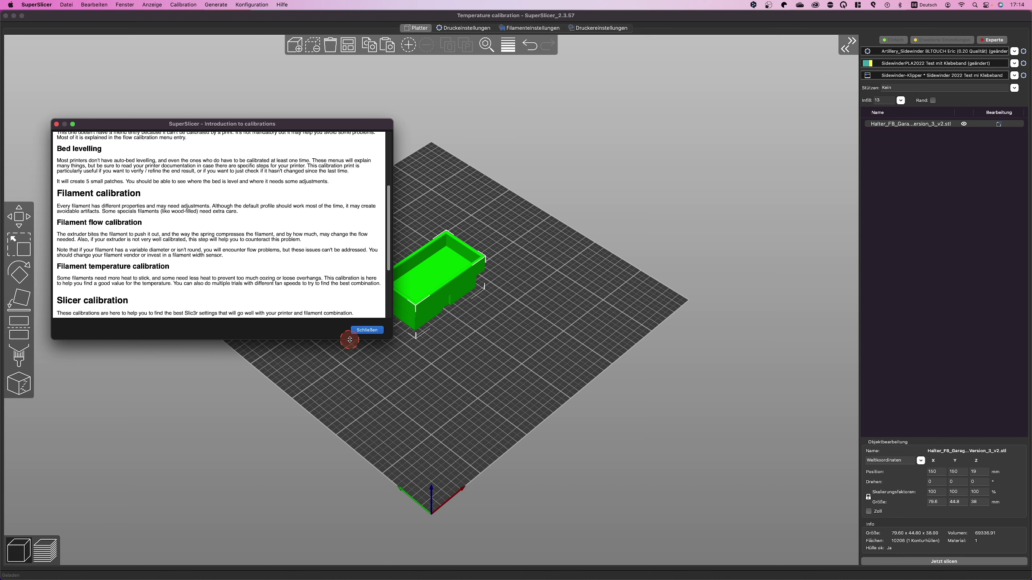
left_click(364, 330)
- Delete the garage door opener holder from the build plate
left_click_drag(408, 277, 410, 275)
key("Delete")
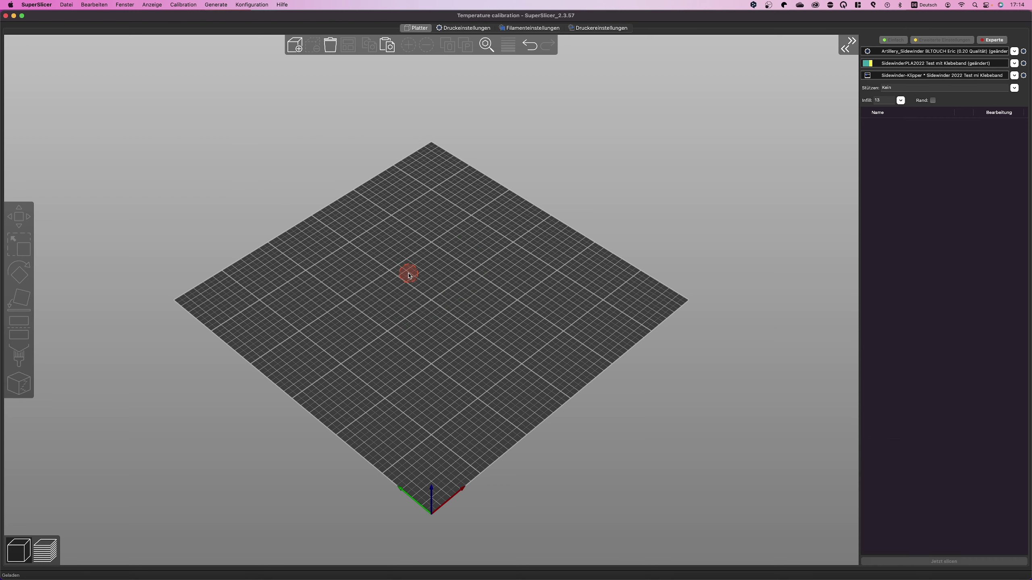
- Open the filament temperature calibration and look through the available choices for Nb down, Nb up and Steps
left_click(152, 5)
left_click(181, 6)
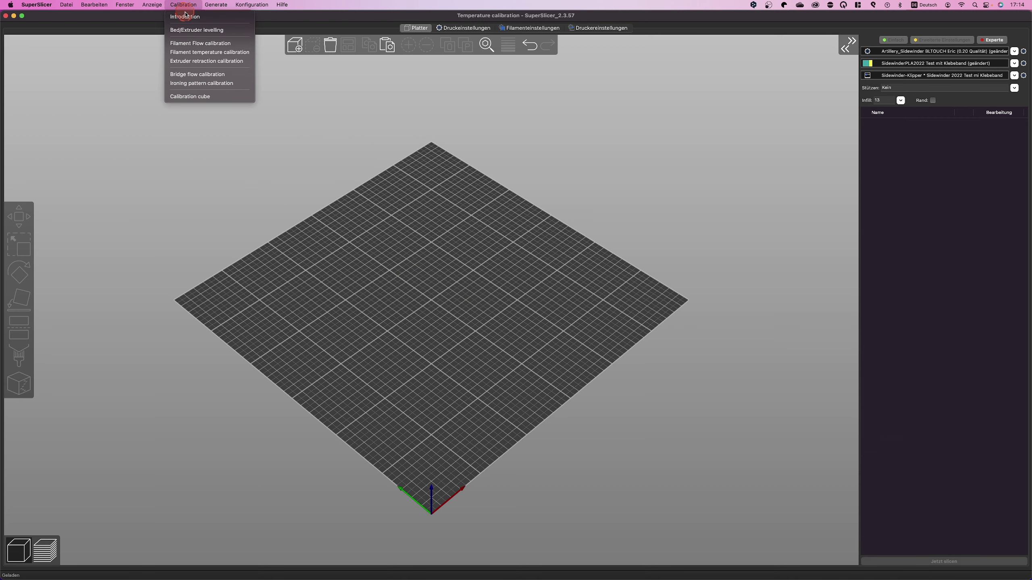
left_click(189, 52)
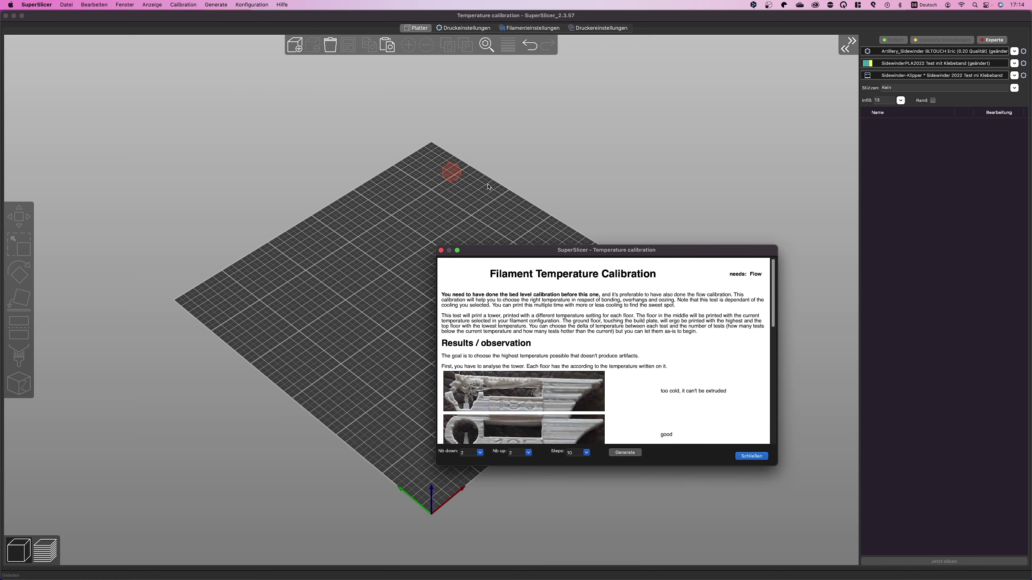
left_click_drag(549, 251, 116, 63)
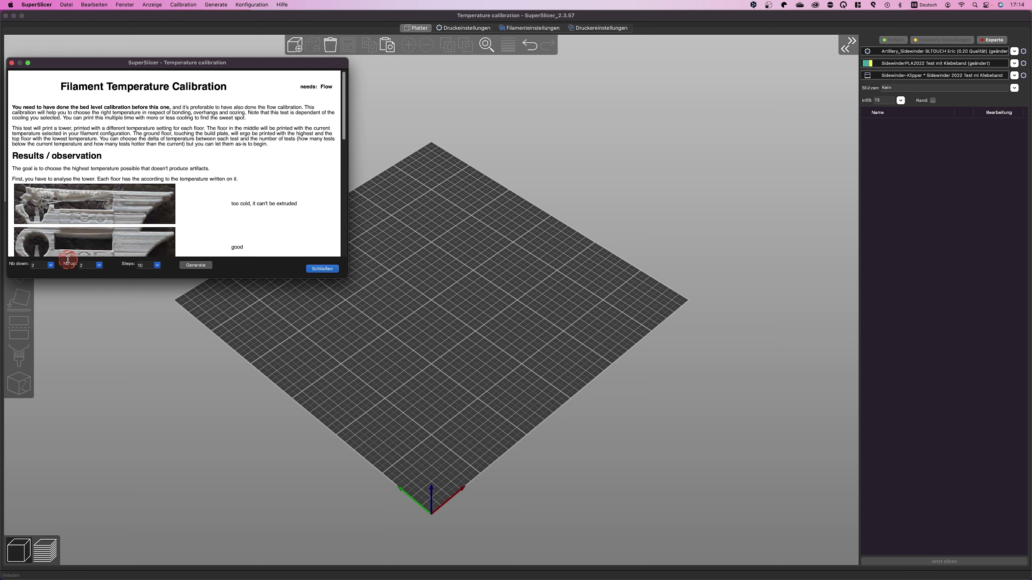
left_click(50, 265)
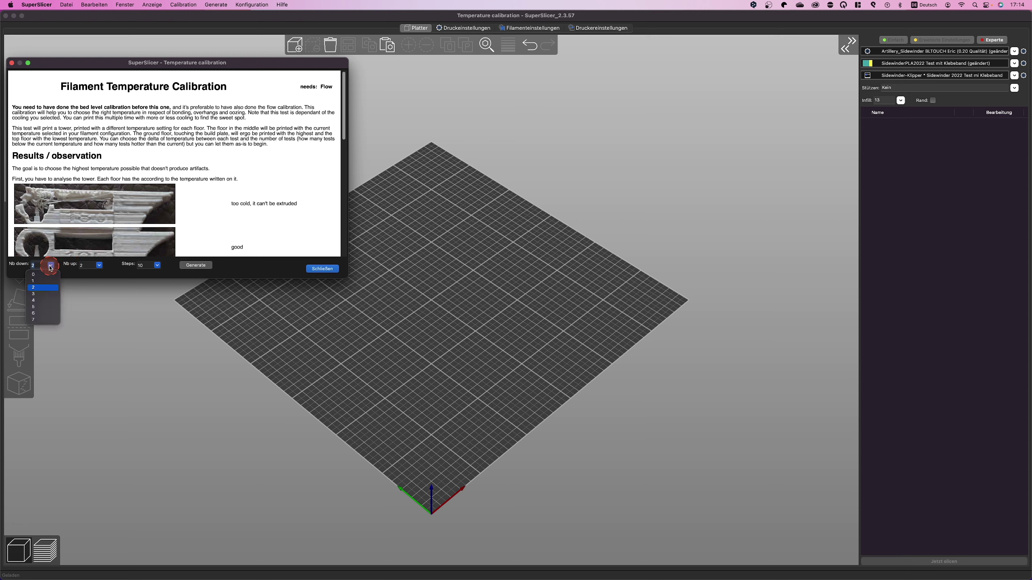
left_click(100, 266)
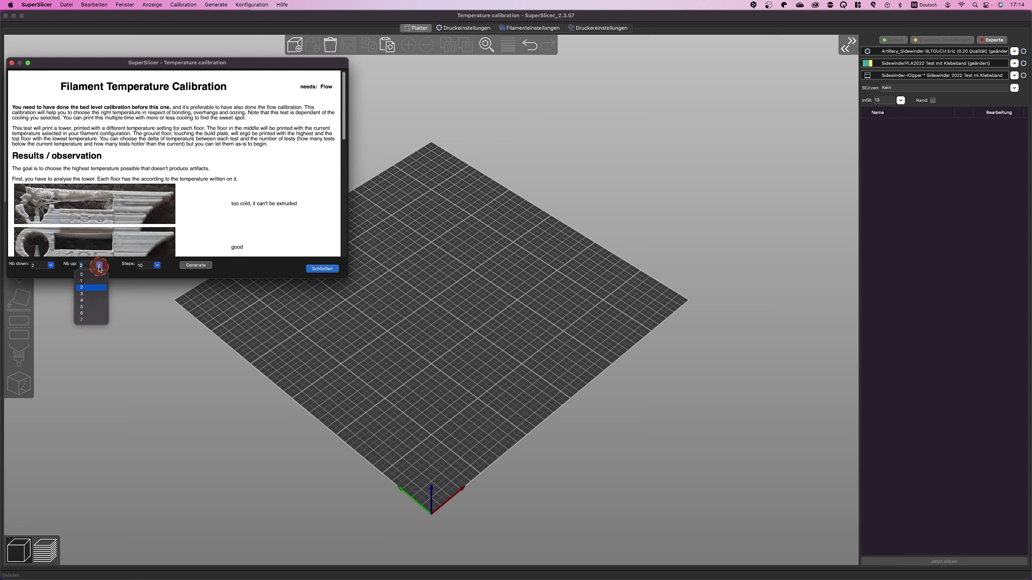
left_click(117, 276)
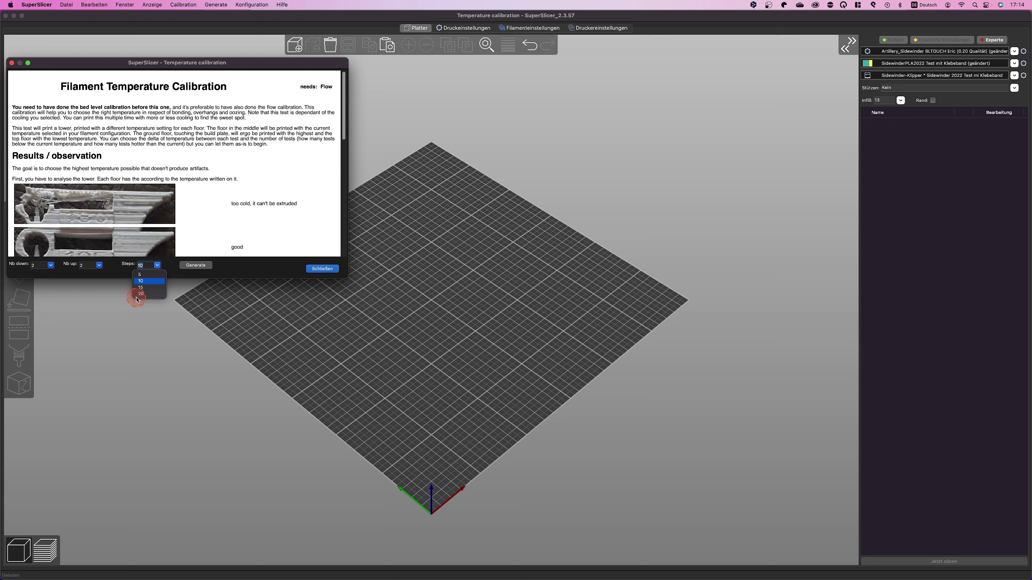
left_click(125, 274)
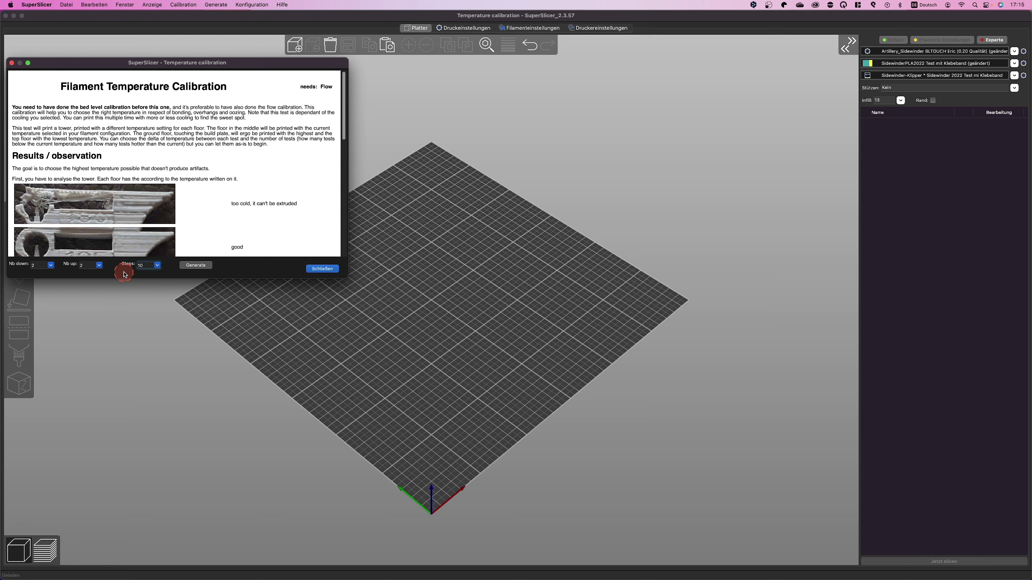
- Set Nb up to 3 and generate the filament temperature calibration tower
left_click(83, 265)
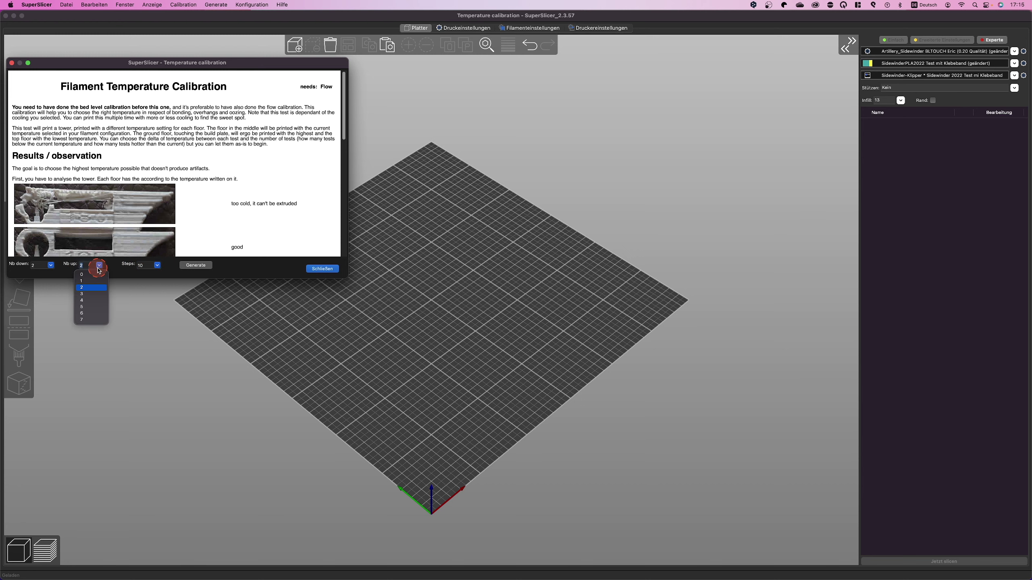
left_click(89, 294)
left_click(191, 266)
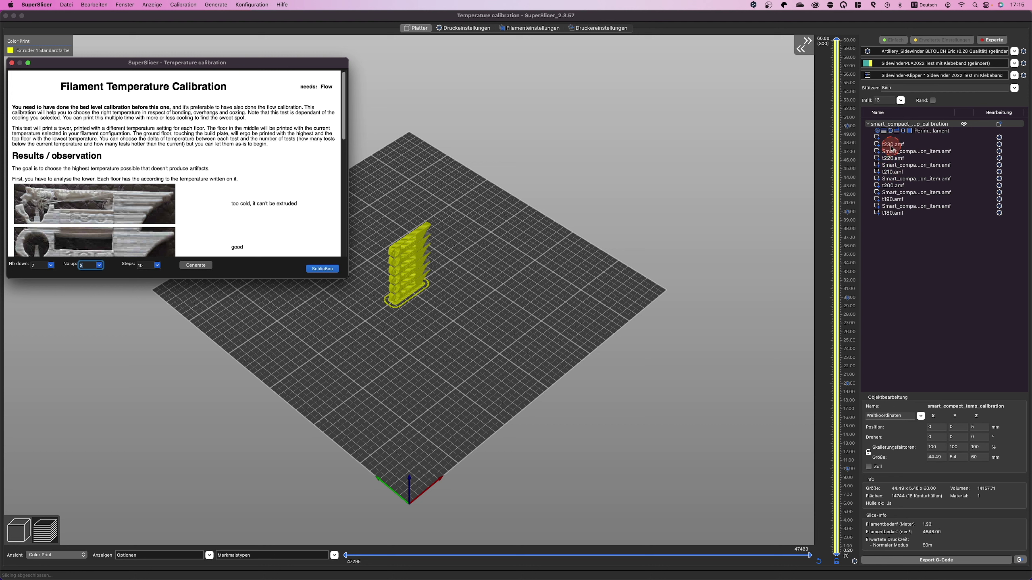
- Set the temperature Steps to 15, regenerate the calibration tower and close the temperature calibration
left_click(83, 266)
left_click(150, 265)
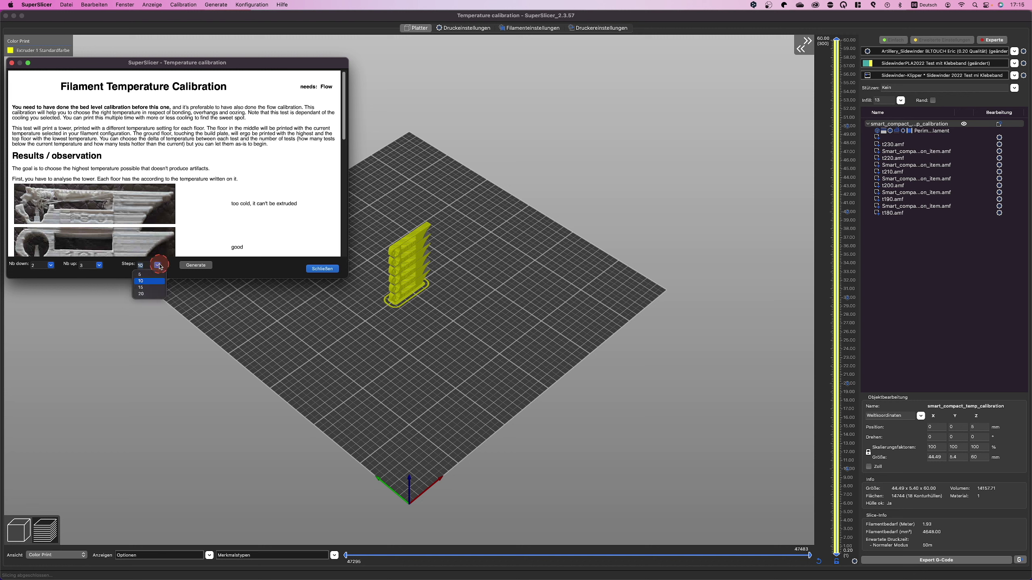
left_click(148, 288)
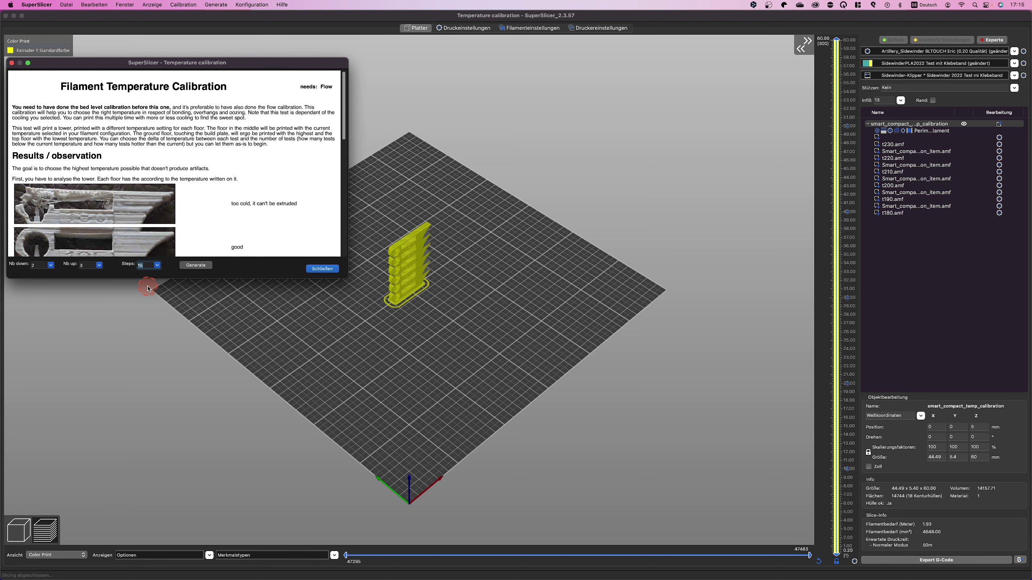
left_click(195, 265)
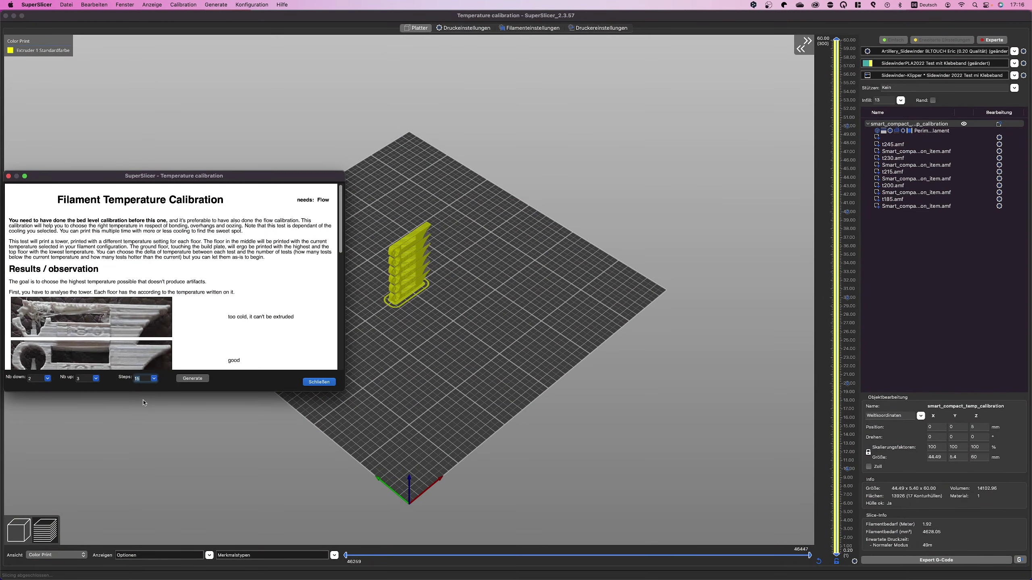
left_click(323, 382)
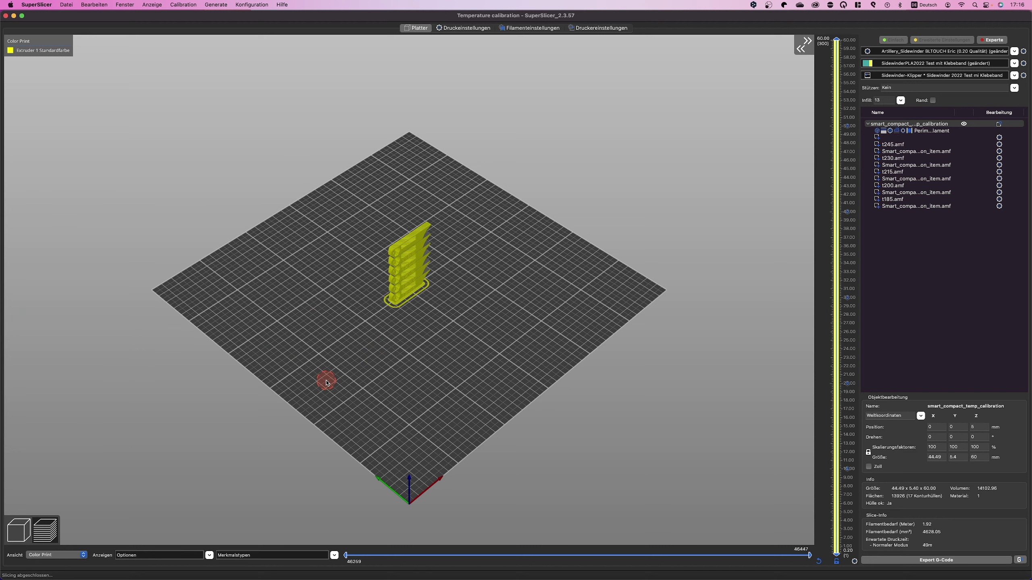
- Generate a standard calibration cube with a dimension of 40 mm and the goal infill/perimeter overlap
left_click(192, 5)
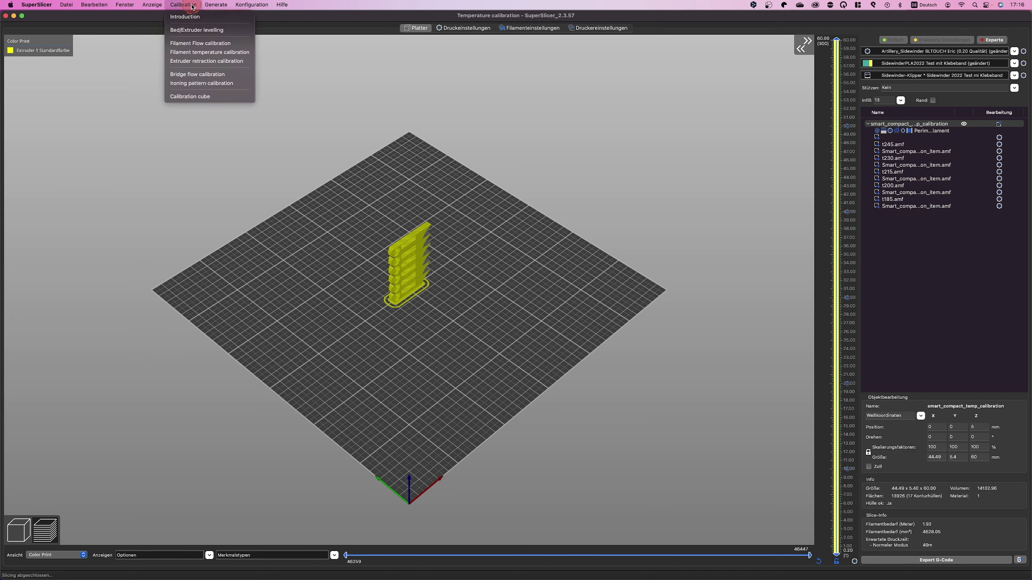
left_click(203, 96)
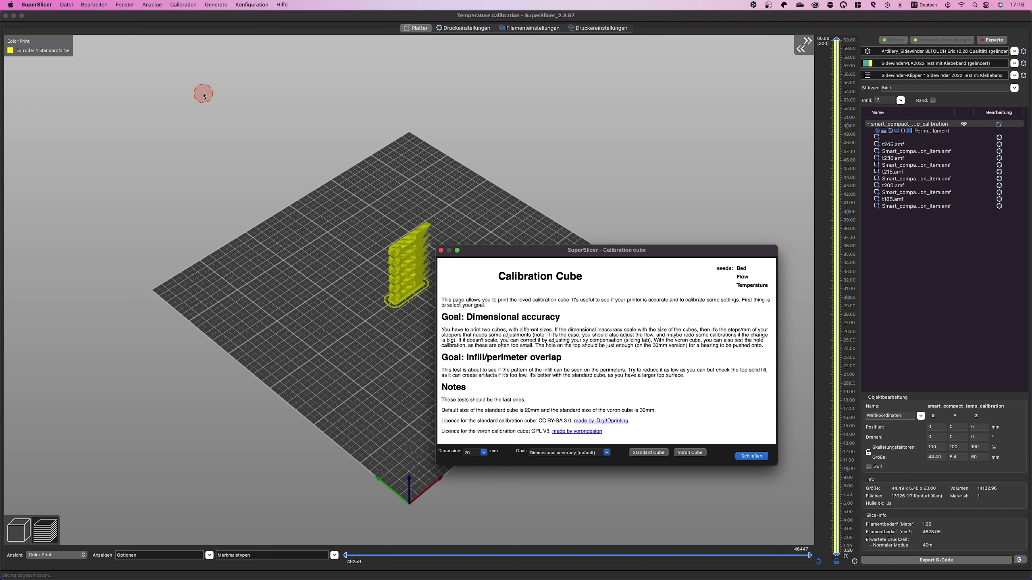
left_click_drag(515, 254, 188, 115)
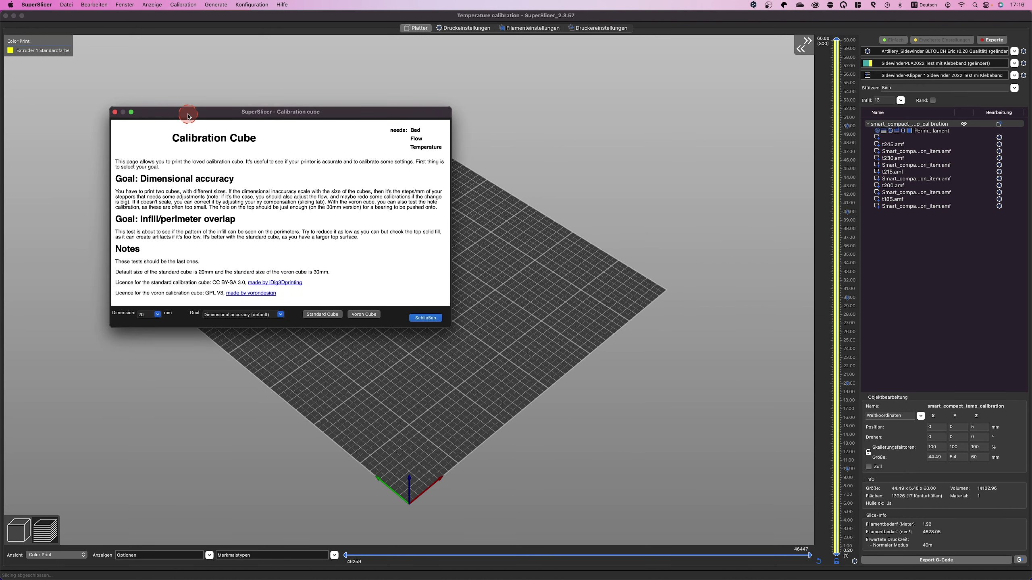
left_click(157, 314)
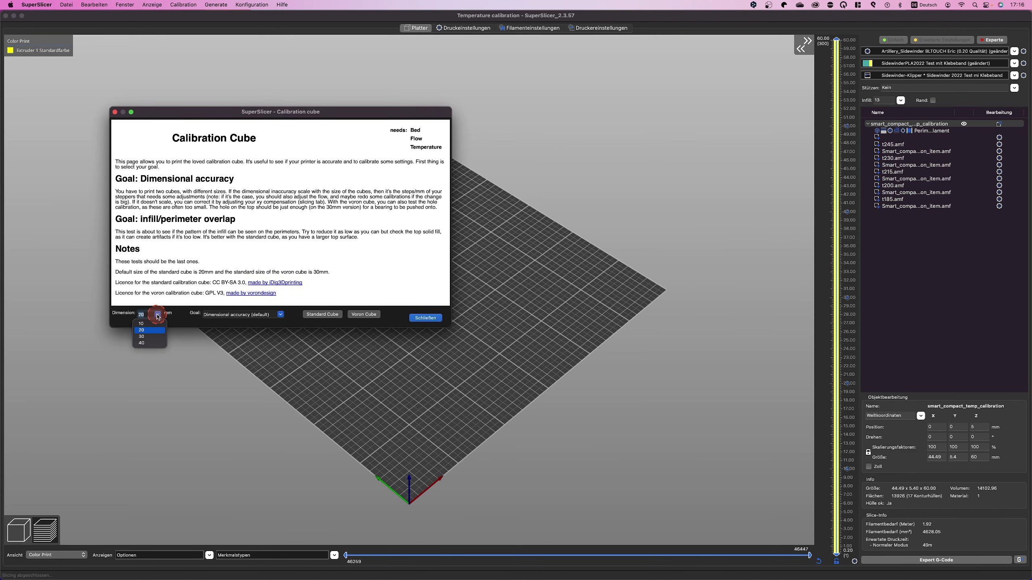
left_click(143, 342)
left_click_drag(223, 315, 263, 312)
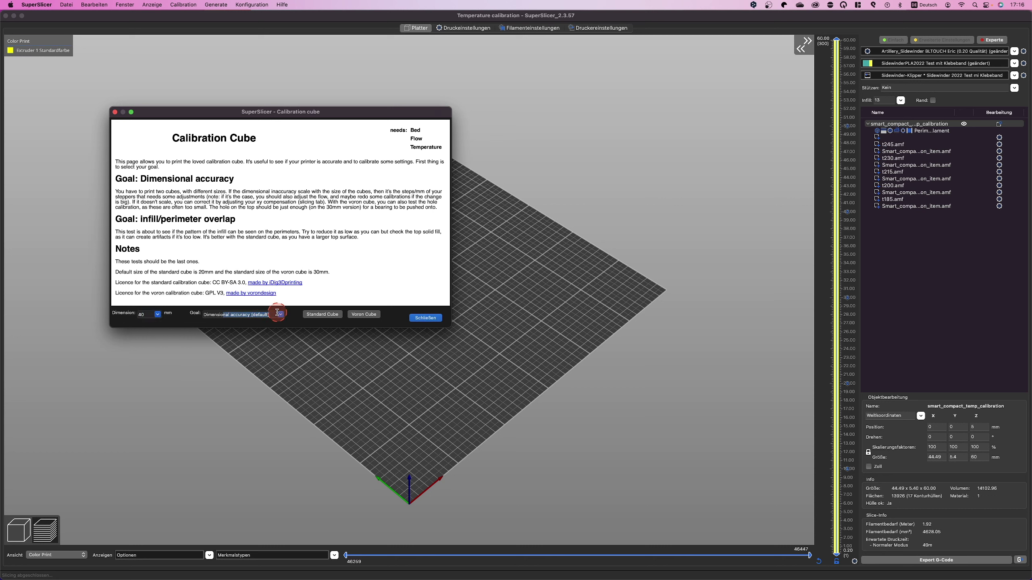
left_click(280, 315)
left_click(238, 331)
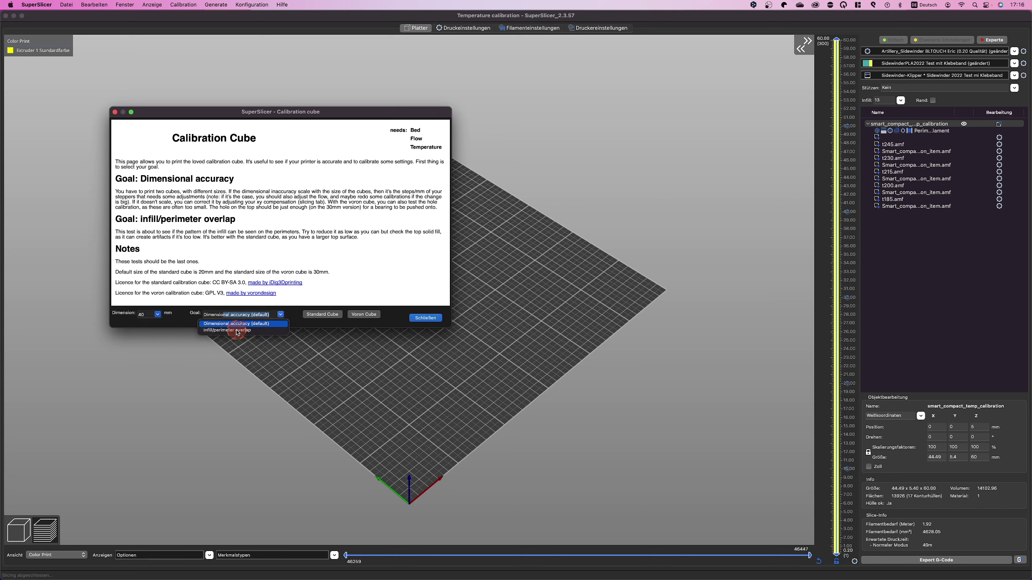
left_click(235, 331)
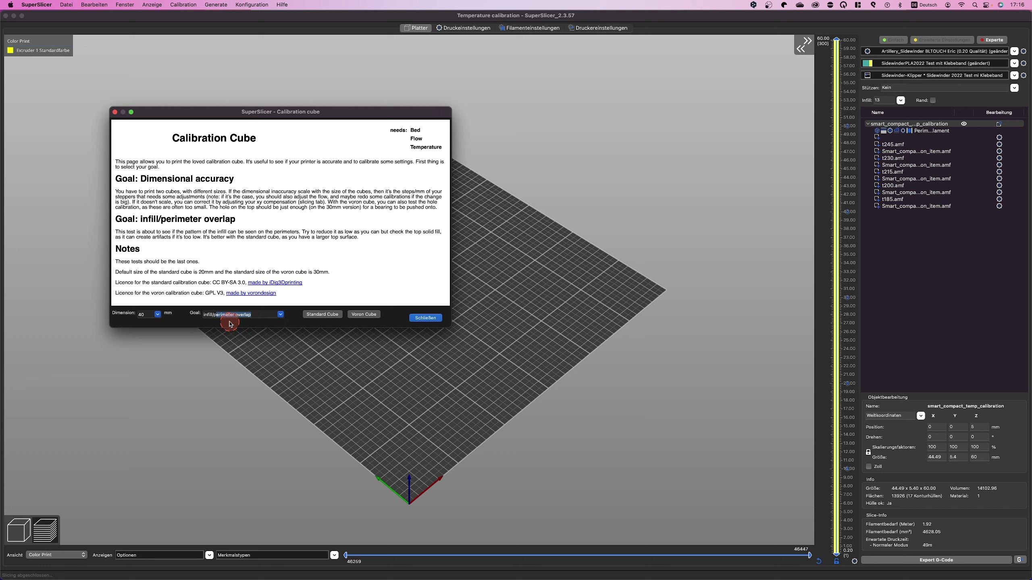
left_click(322, 315)
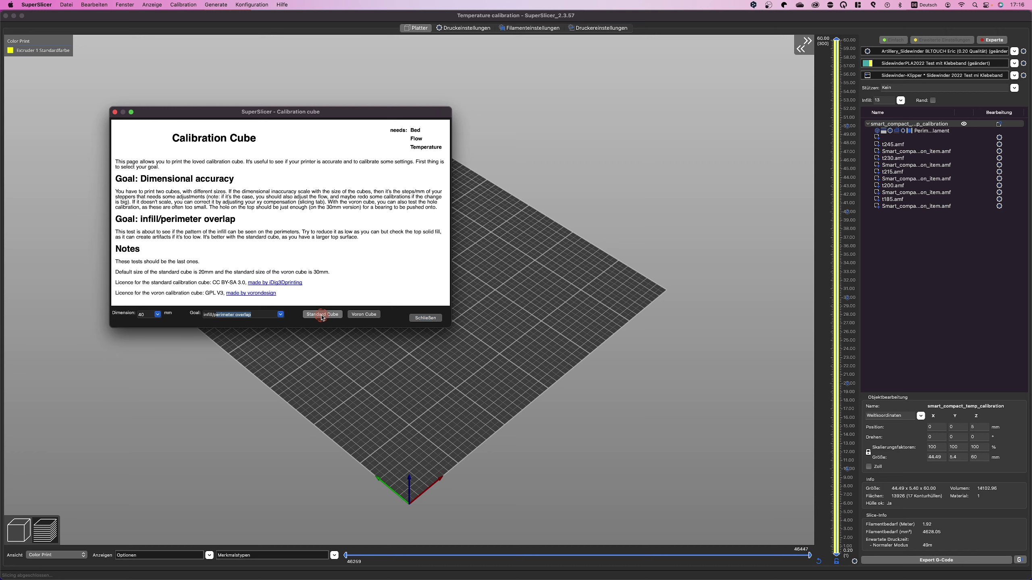
- Generate the 40 mm Voron cube, regenerate it with the goal Dimensional accuracy (default), and close the cube calibration
left_click_drag(233, 113, 147, 165)
left_click(273, 367)
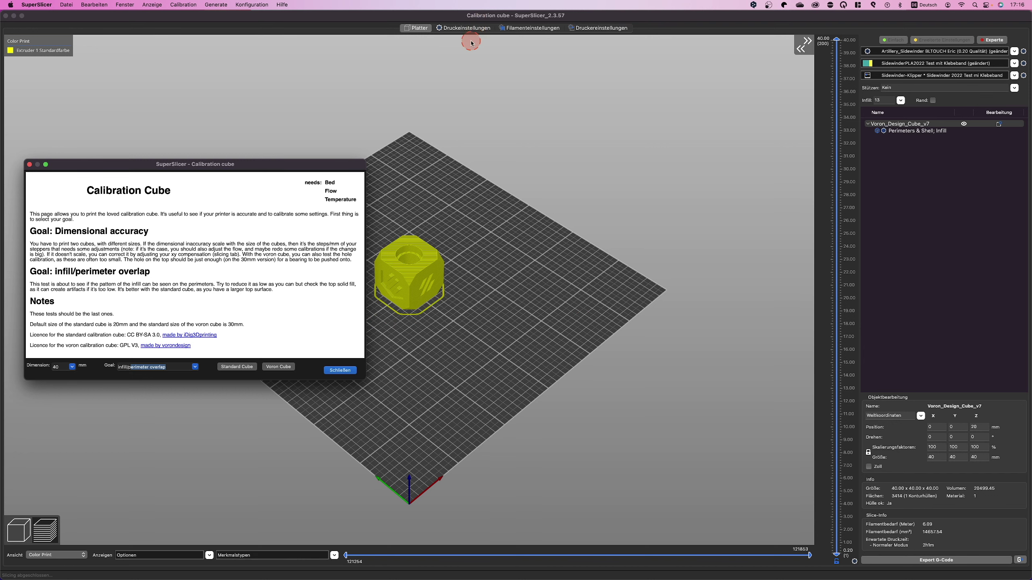
left_click(269, 368)
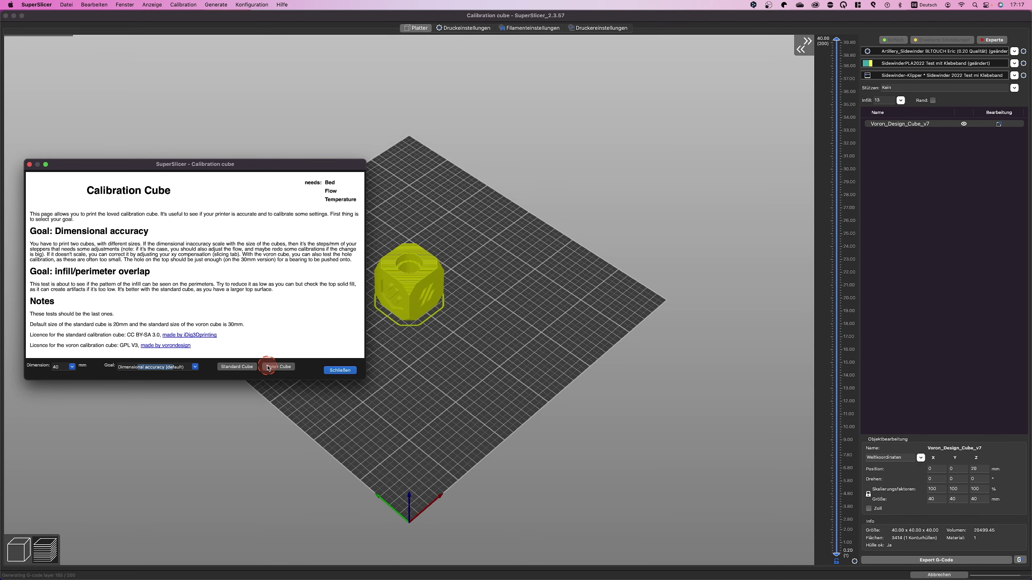
left_click(334, 372)
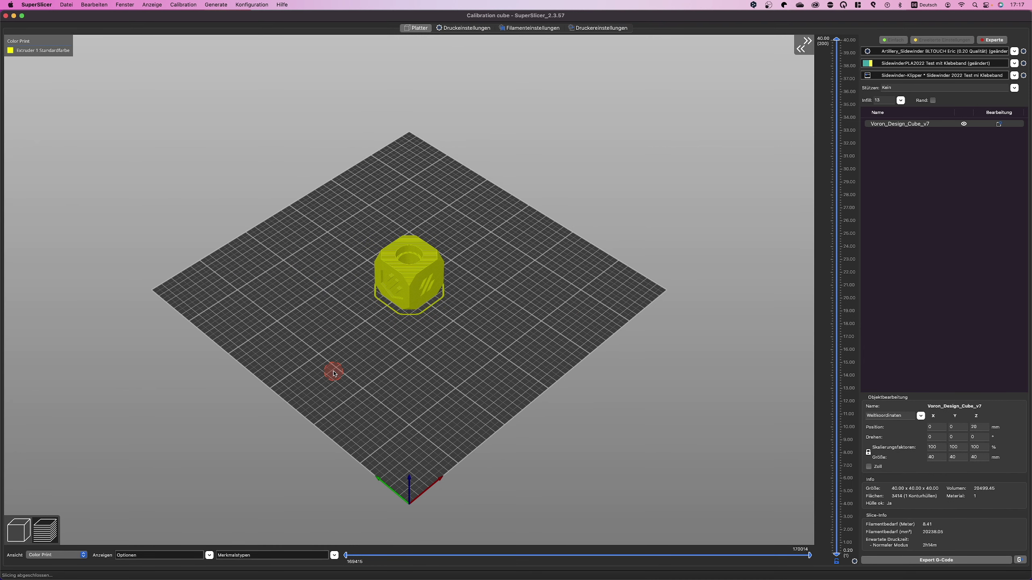
- Generate the filament flow calibration samples at 2% intervals below the current value, close the dialog and inspect the samples up close
left_click(183, 5)
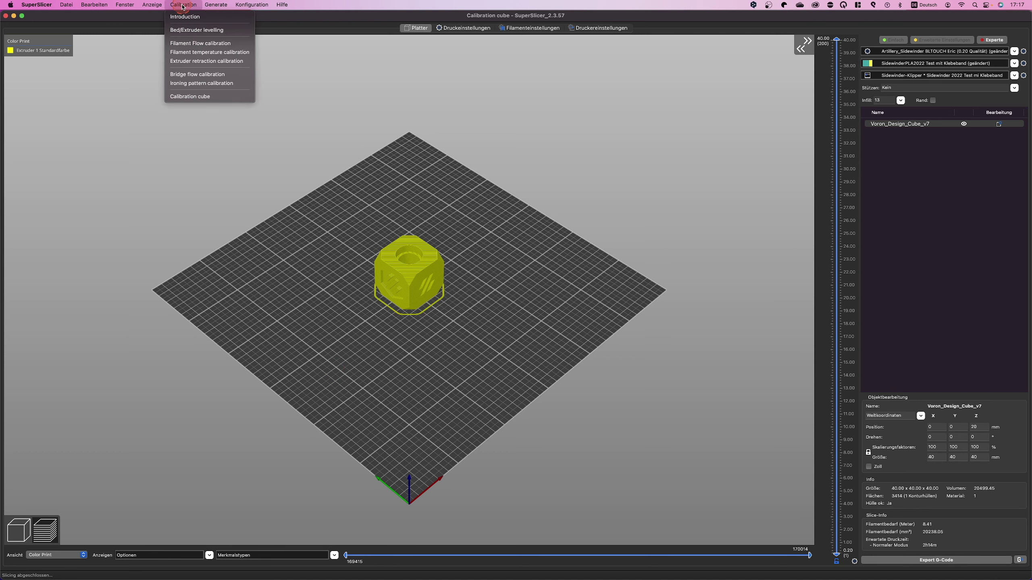
left_click(183, 46)
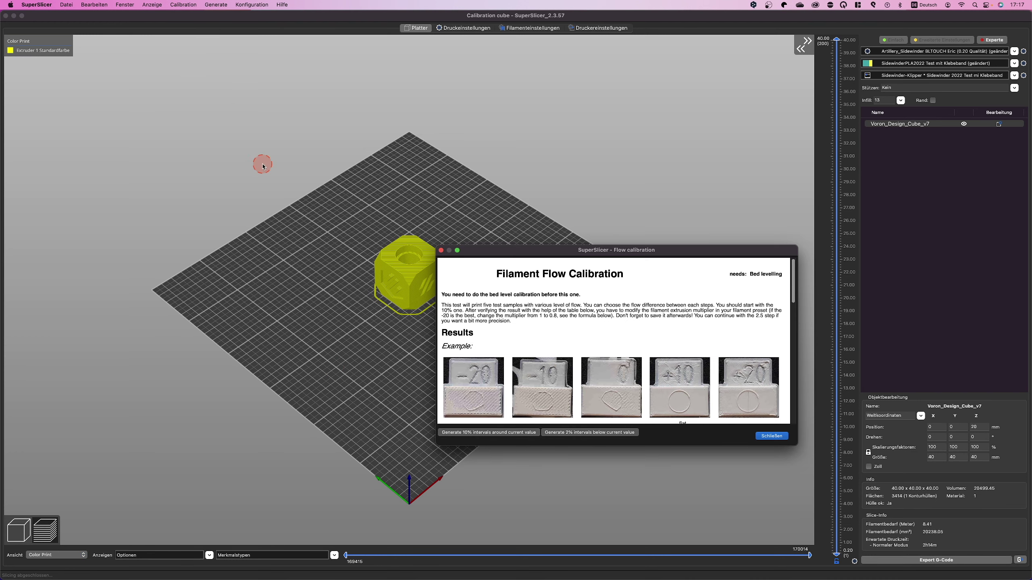
left_click_drag(538, 250, 278, 173)
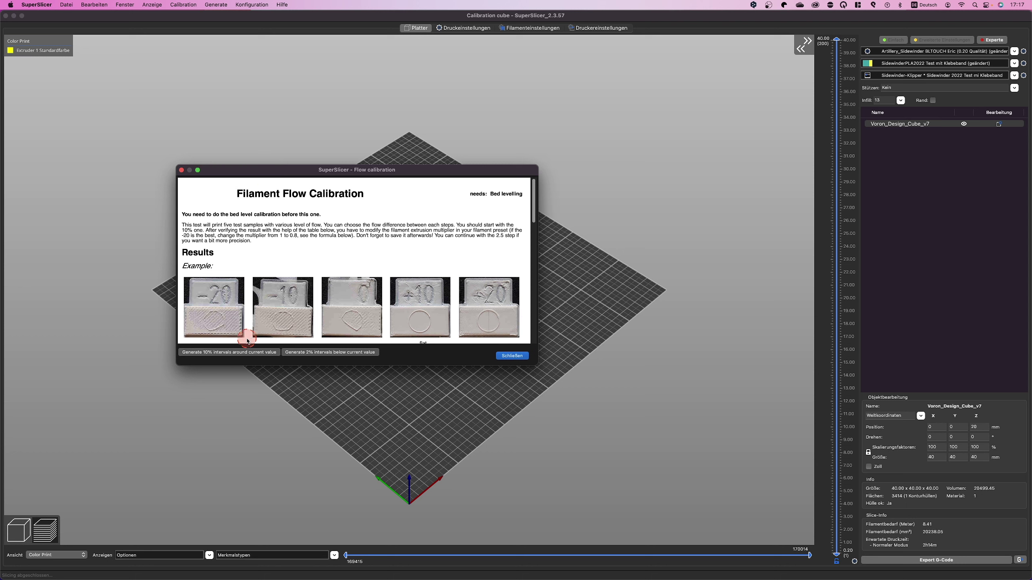
left_click(306, 356)
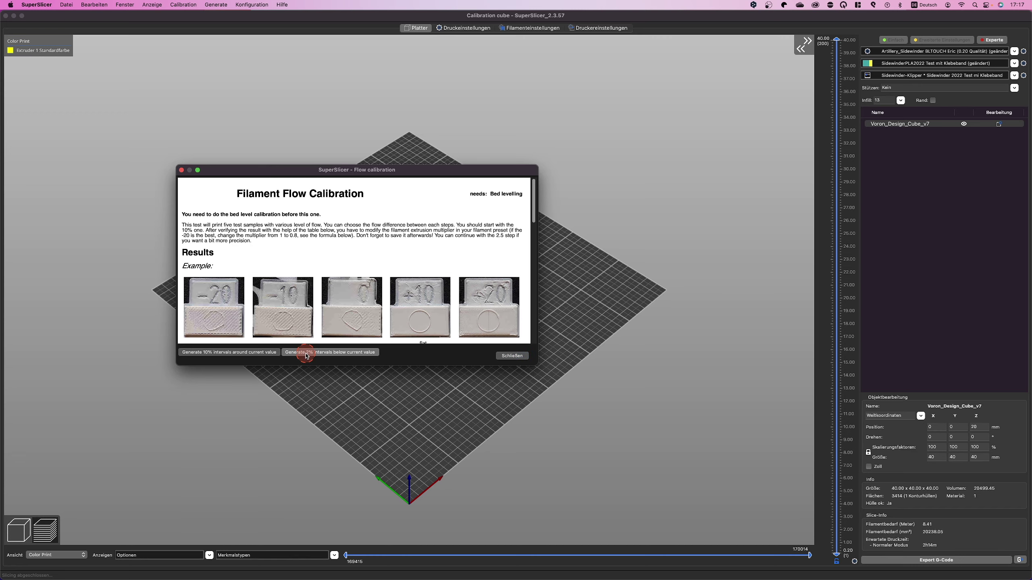
left_click(515, 357)
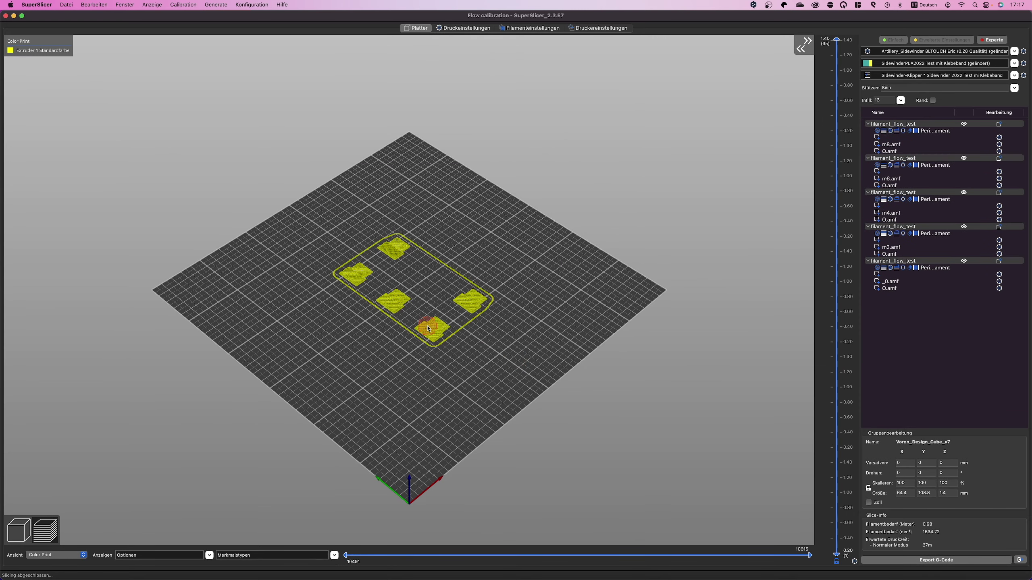
scroll(383, 285, "up", 10)
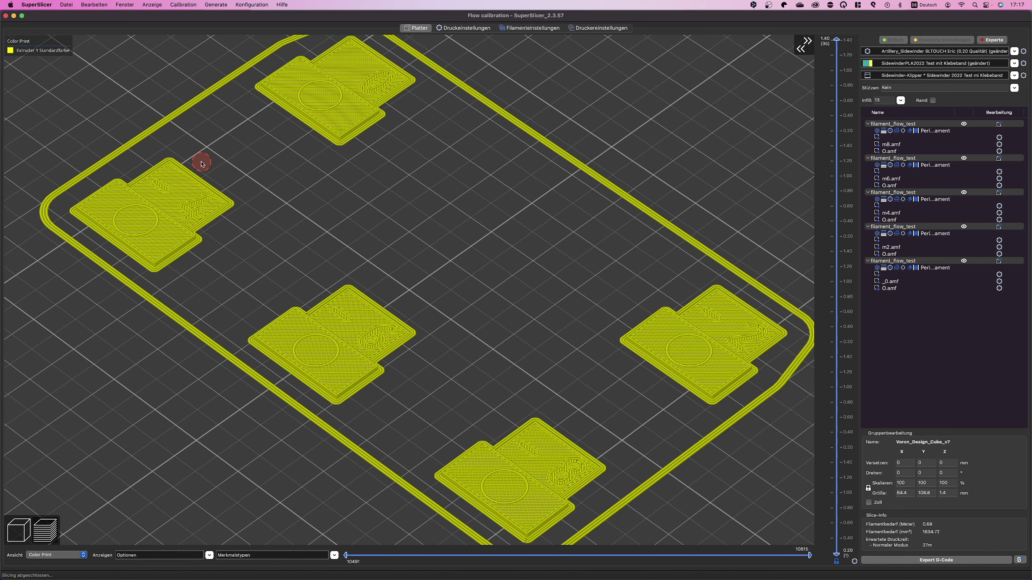
scroll(202, 163, "down", 10)
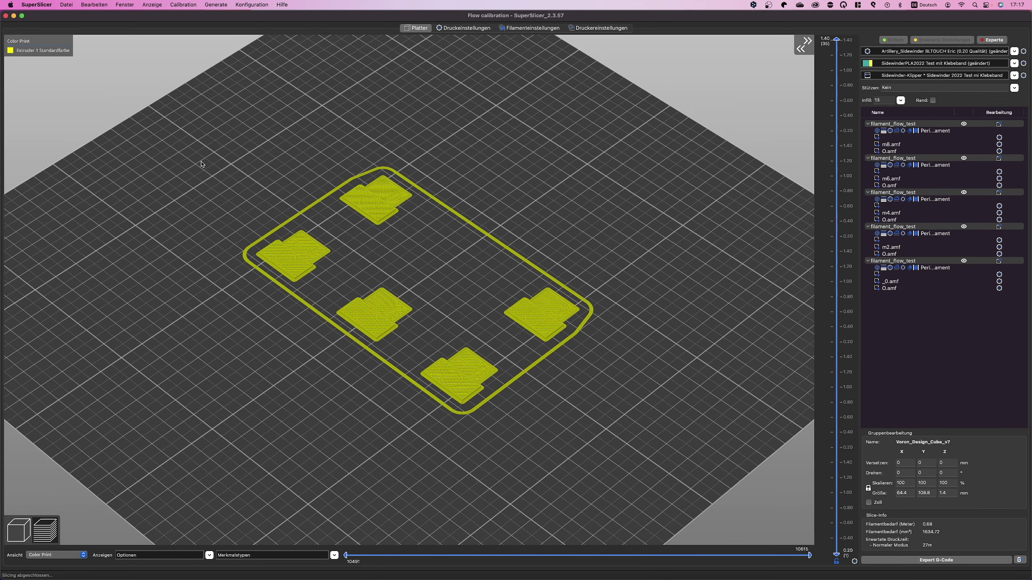
- Generate the bed leveling calibration patches, close the dialog and inspect the patch at the middle of the bed
left_click(183, 4)
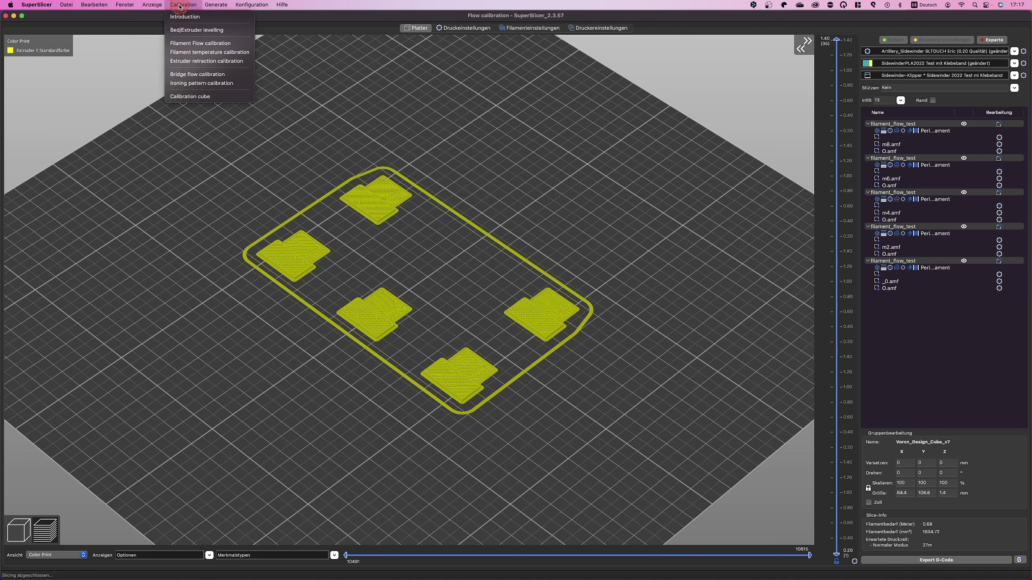
left_click(186, 30)
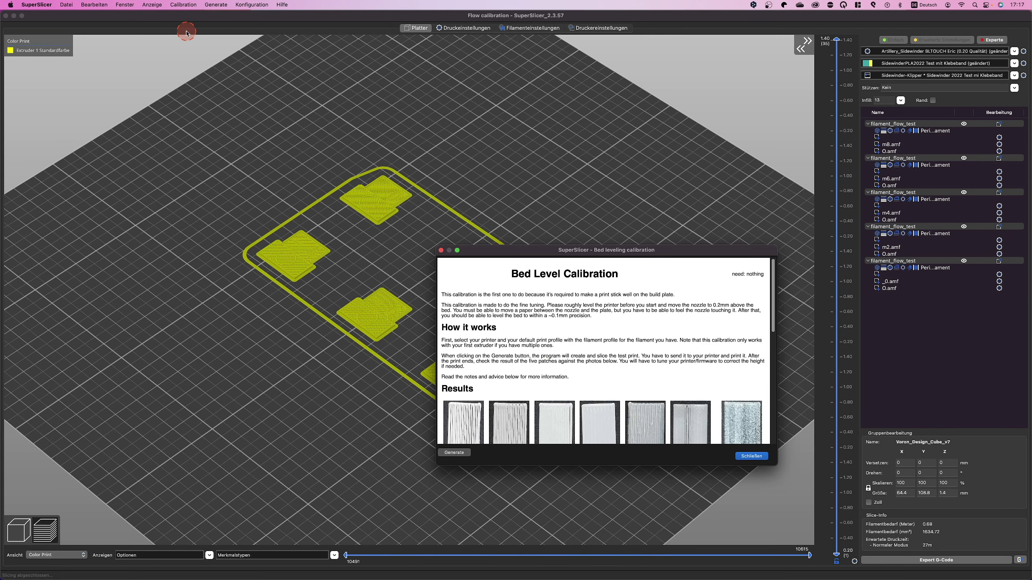
left_click(455, 452)
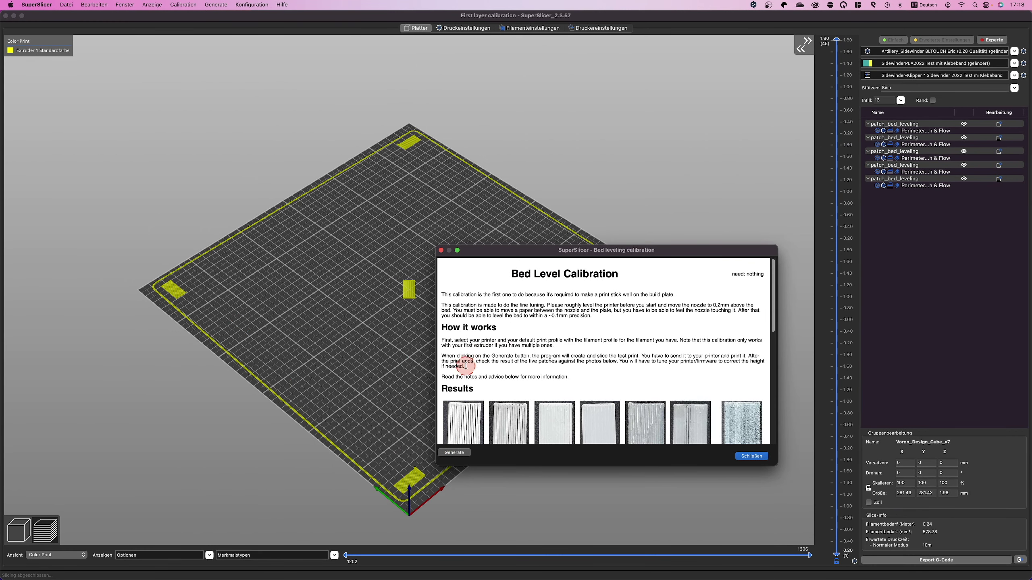
left_click(744, 456)
scroll(415, 310, "down", 1)
scroll(415, 310, "up", 10)
scroll(415, 310, "down", 15)
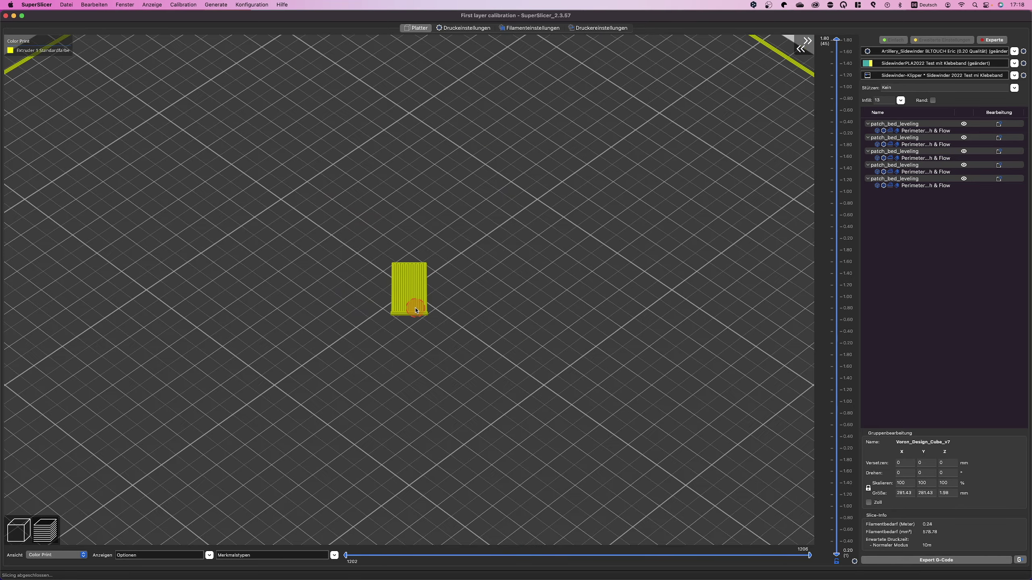
- Review the bed leveling calibration instructions down to the result photos and close the dialog
scroll(415, 310, "up", 3)
left_click(182, 4)
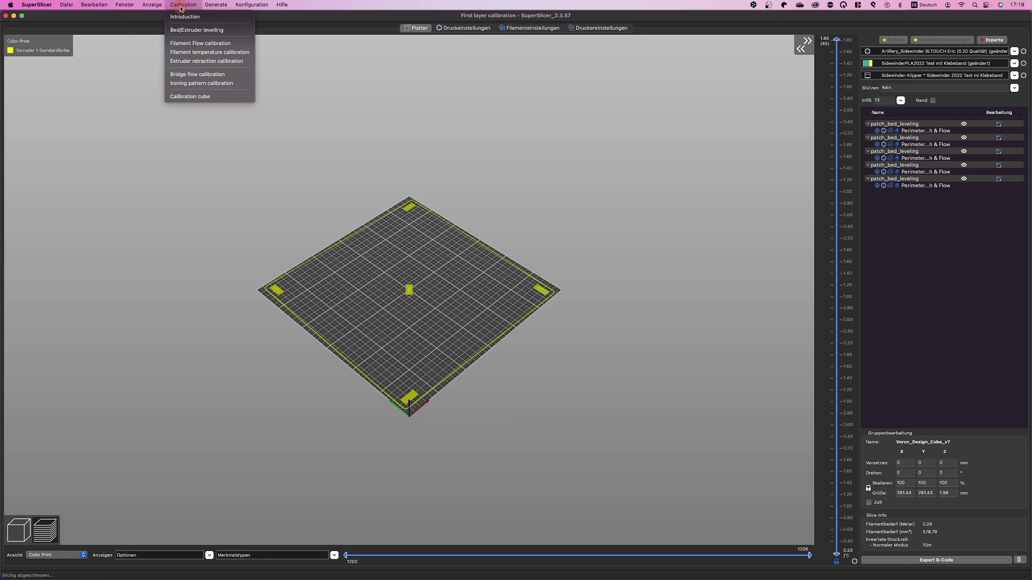
left_click(182, 30)
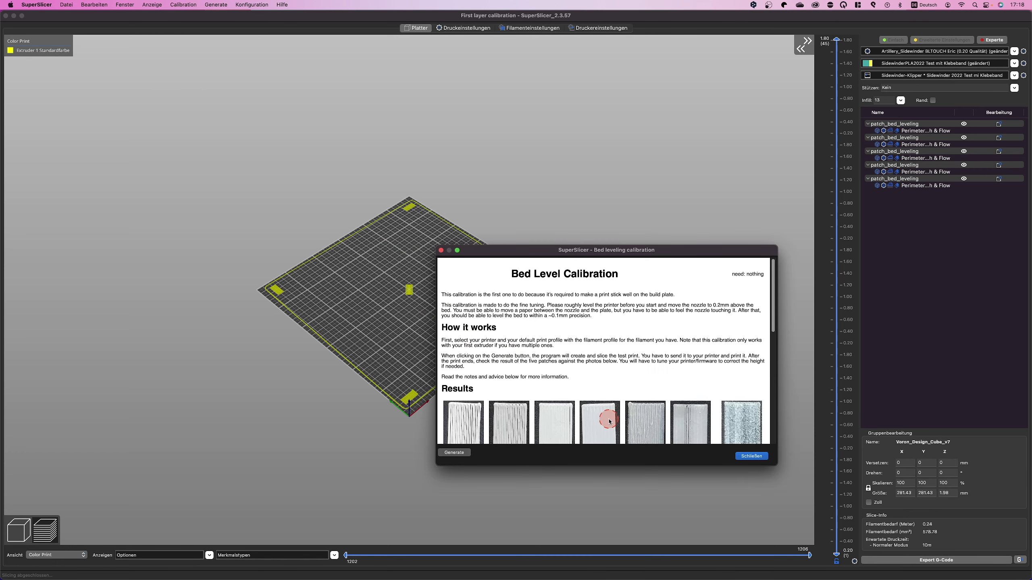
scroll(609, 422, "down", 3)
scroll(609, 422, "down", 1)
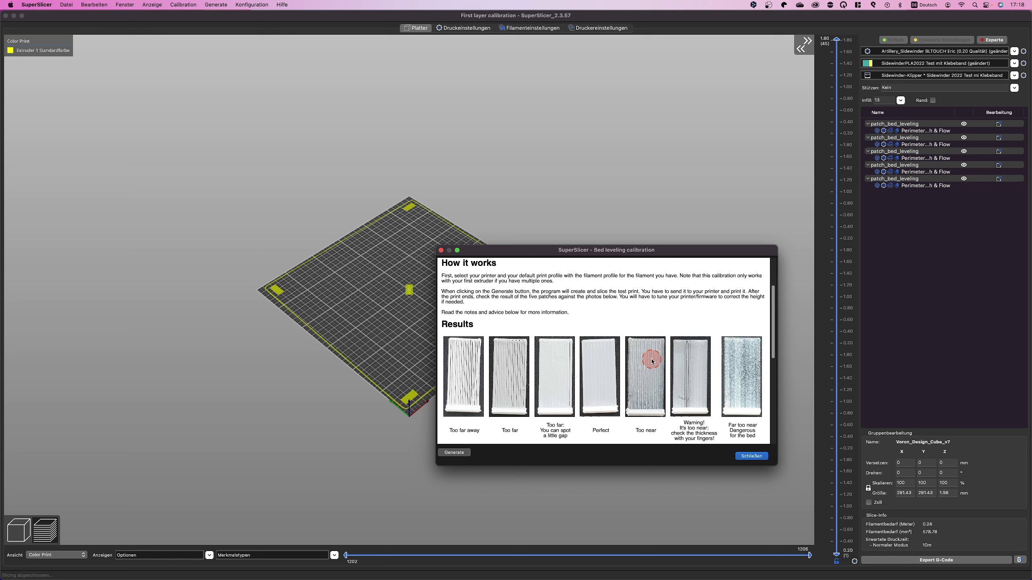
left_click(750, 455)
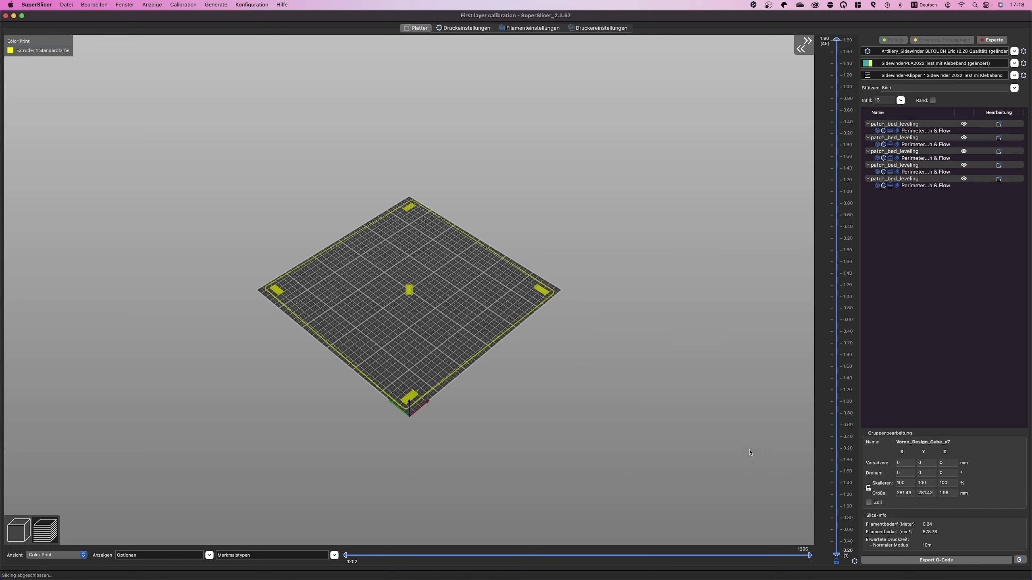
left_click(184, 6)
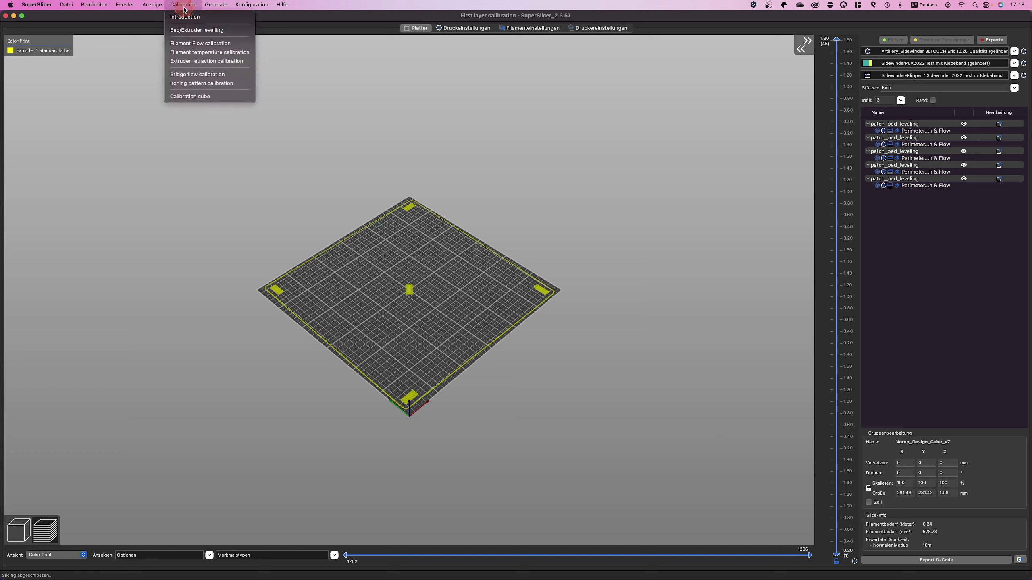
left_click(288, 37)
- Open the FreeCad python script editor, move its window clear of the print bed's middle, and close it
left_click(217, 5)
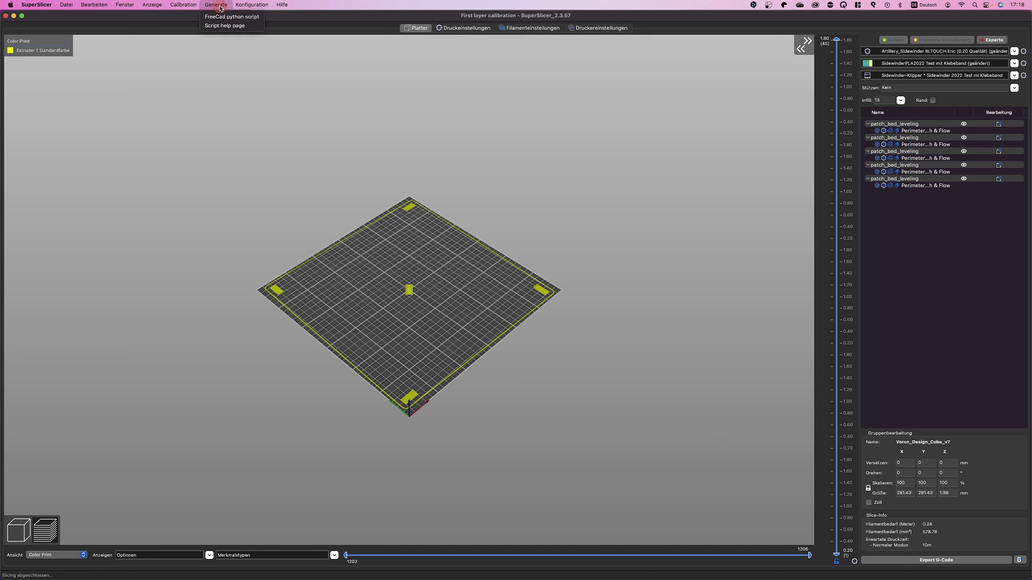
left_click(209, 19)
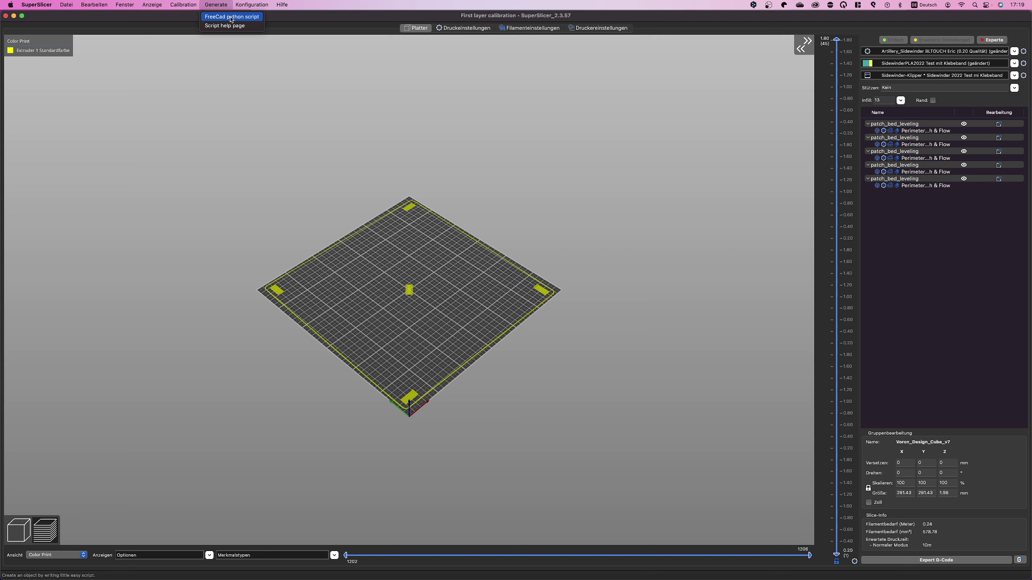
left_click(230, 17)
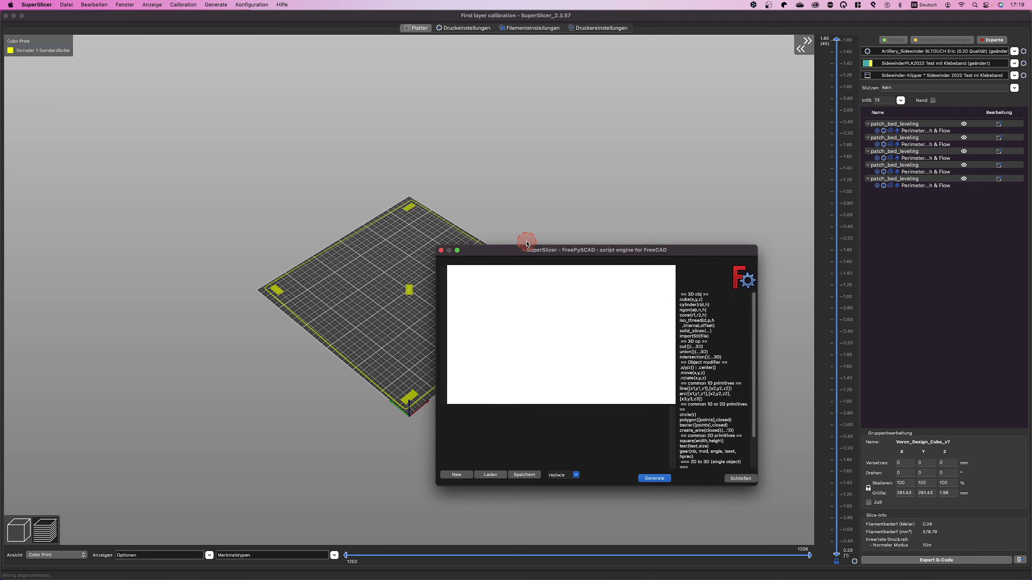
left_click_drag(523, 250, 253, 148)
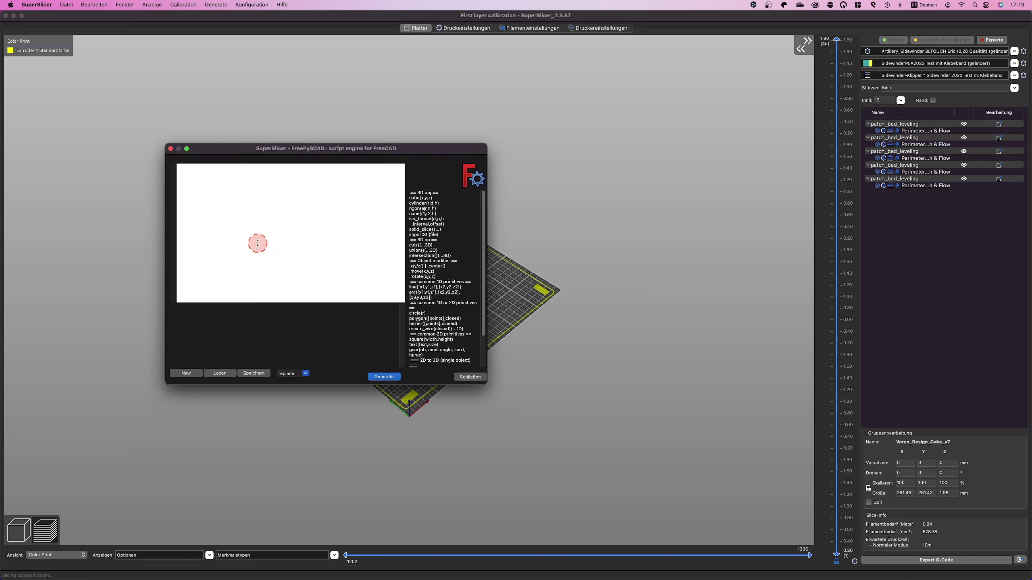
left_click(170, 148)
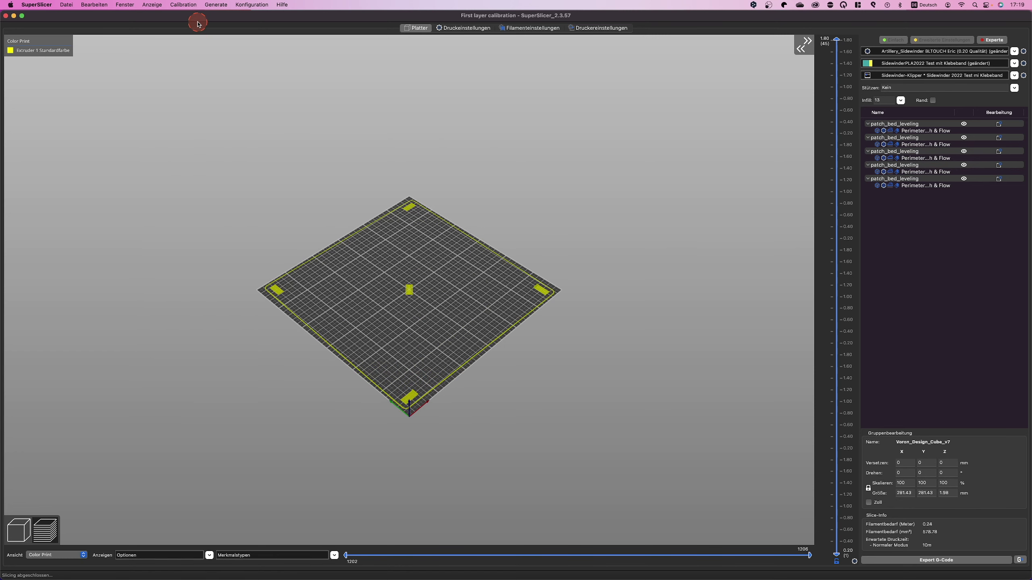
- Open the script help page in the browser, read through the FreePySCAD documentation and return to SuperSlicer
left_click(207, 6)
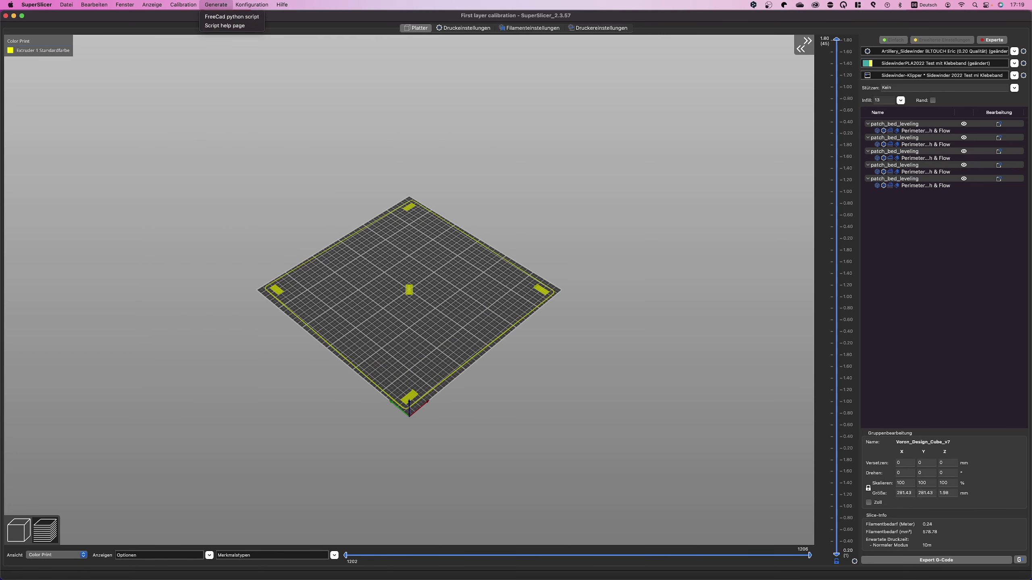
left_click(225, 25)
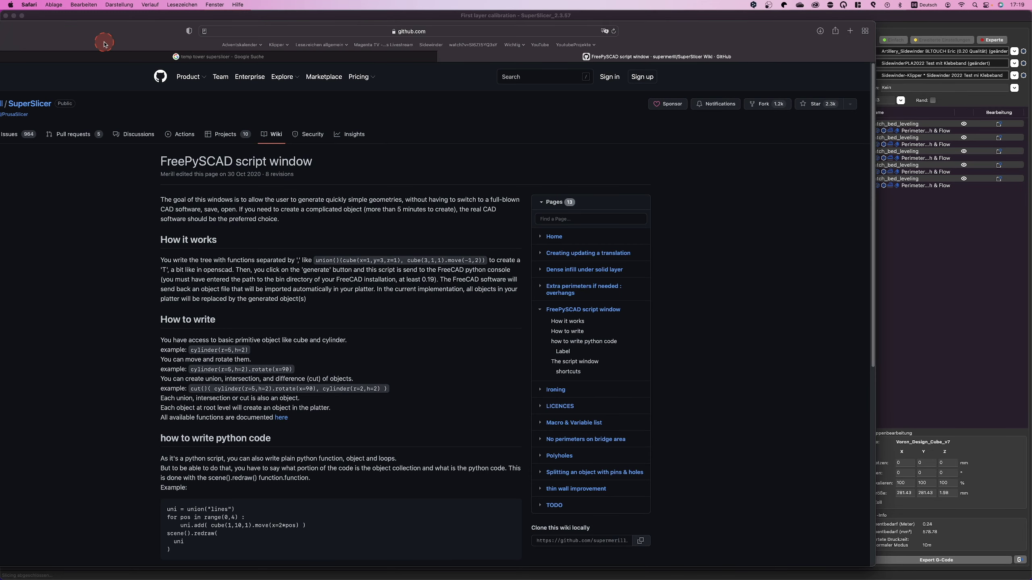
left_click(186, 30)
left_click(216, 5)
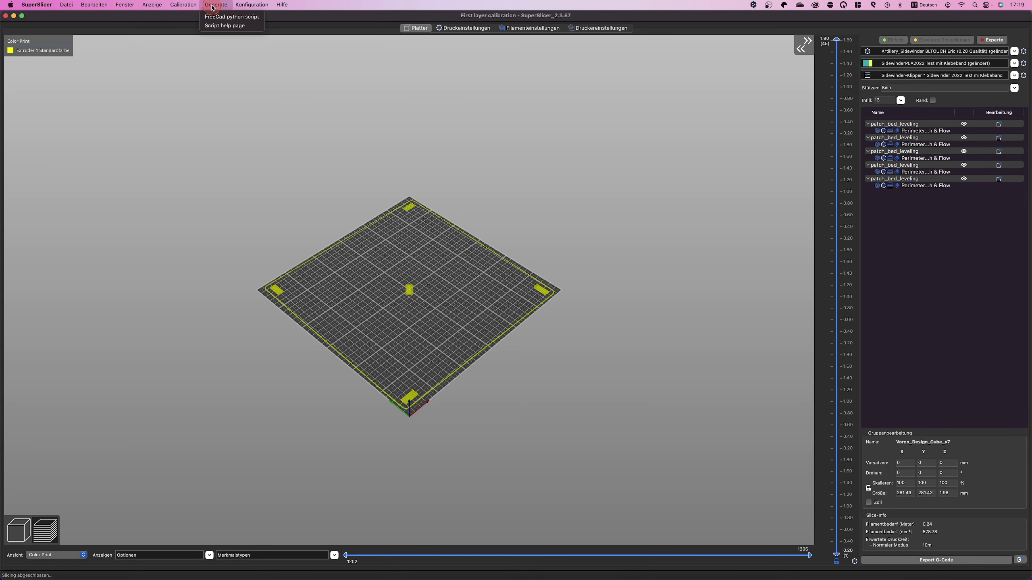
left_click(215, 25)
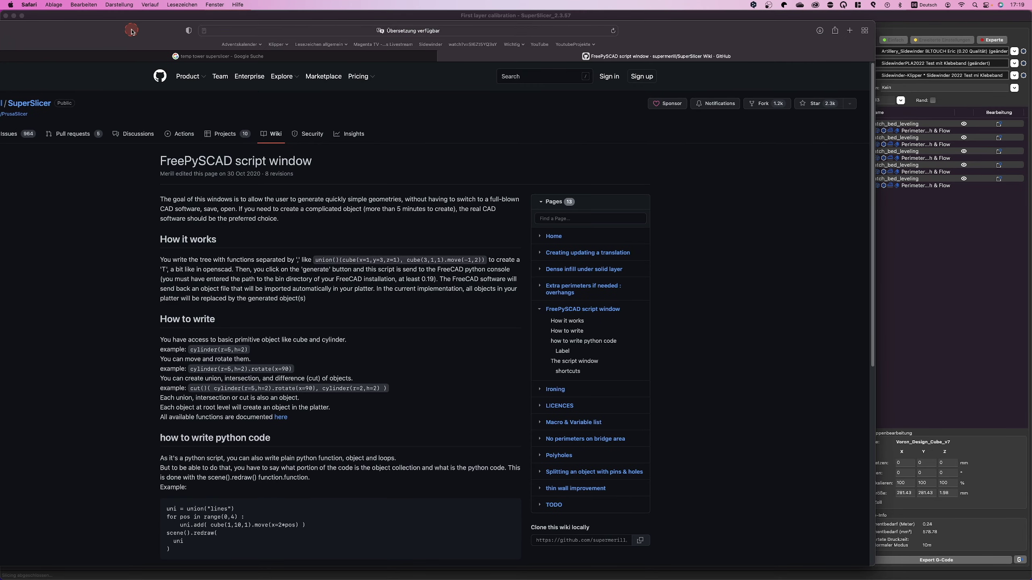
scroll(366, 224, "down", 7)
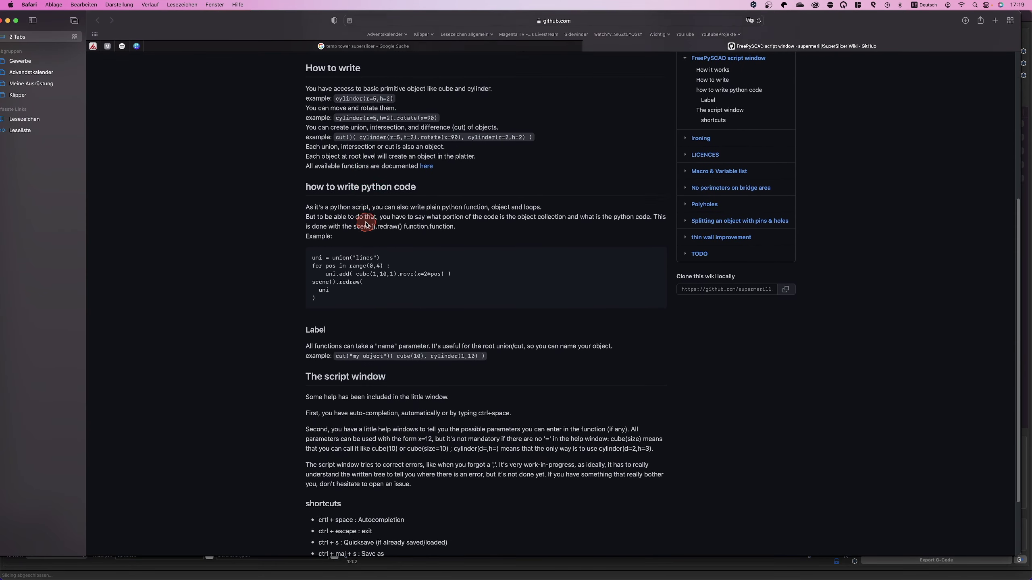
scroll(366, 224, "up", 8)
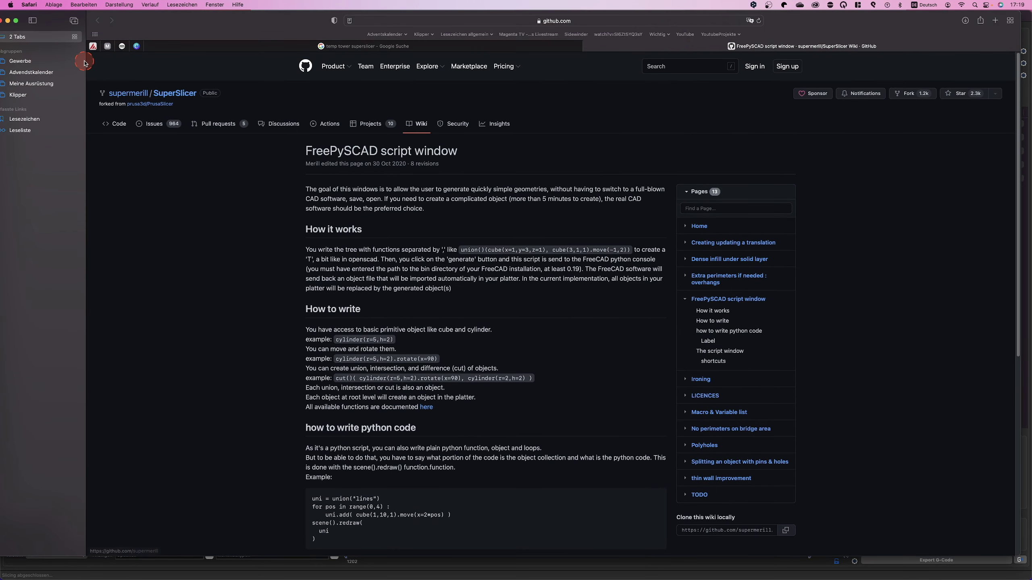
left_click_drag(135, 24, 154, 28)
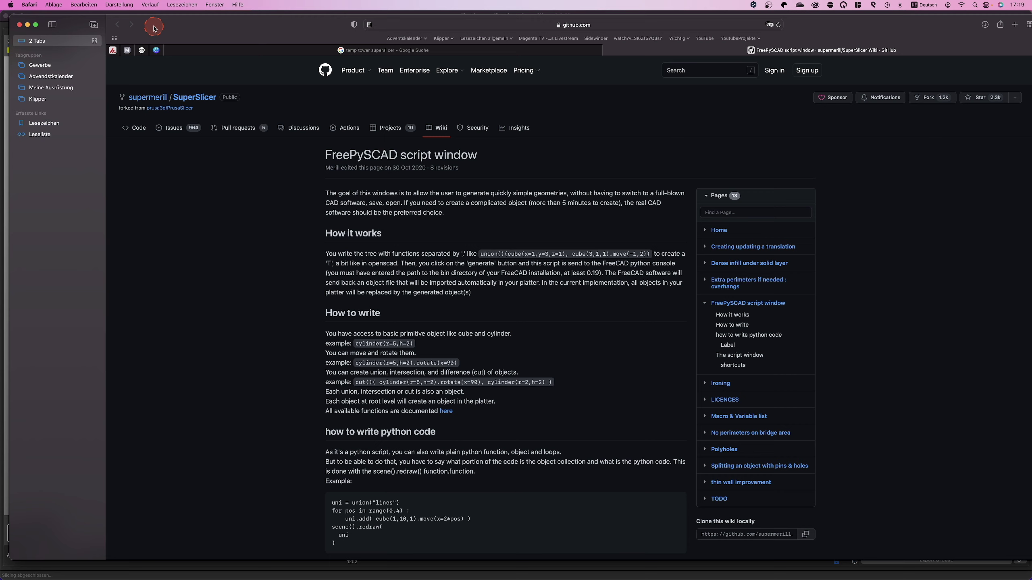
left_click(19, 25)
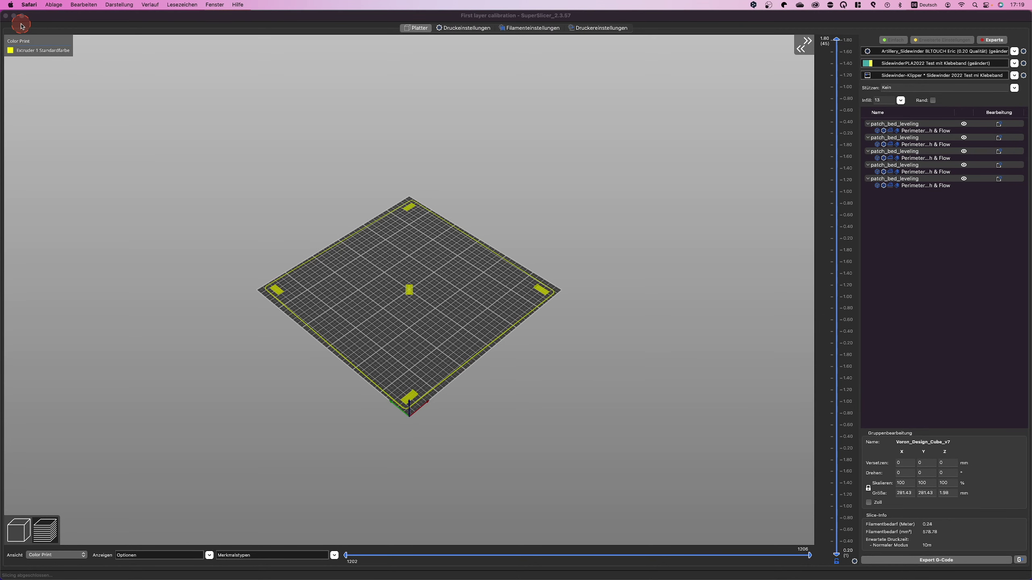
left_click(141, 155)
- View the configuration assistant's welcome page, close it, and dismiss the unsaved preset changes dialog without saving or discarding
left_click(250, 5)
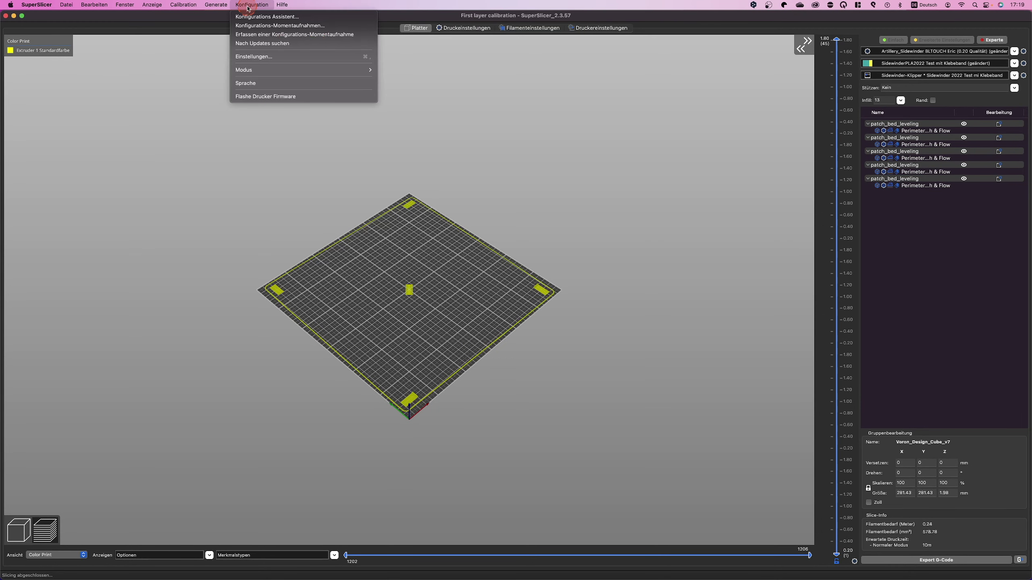
left_click(249, 7)
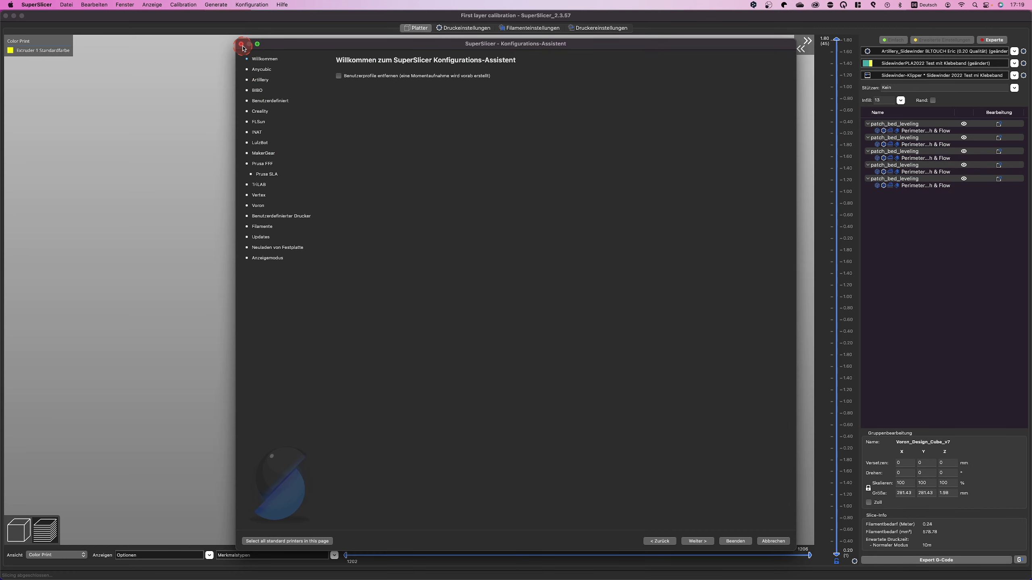
left_click(242, 44)
left_click(248, 5)
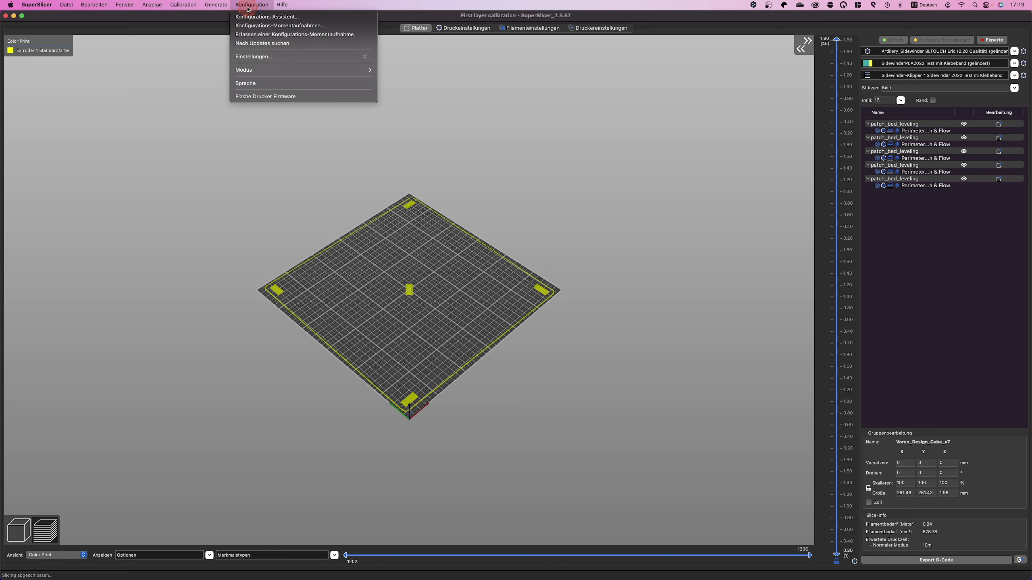
left_click(248, 16)
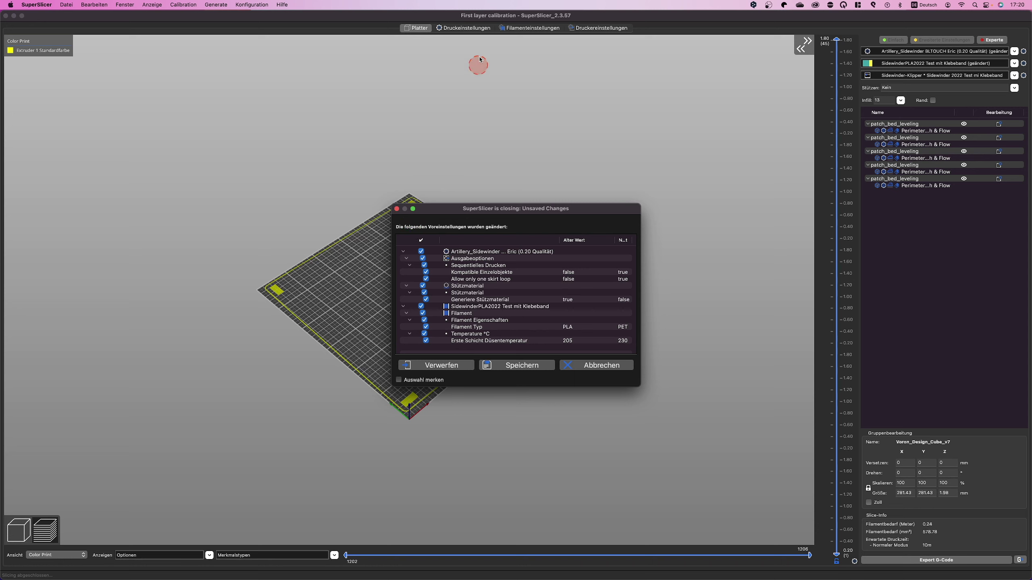
left_click(397, 208)
- Look through the Allgemein, Paths, Kamera and GUI pages of the preferences and close them without changing anything
left_click(252, 5)
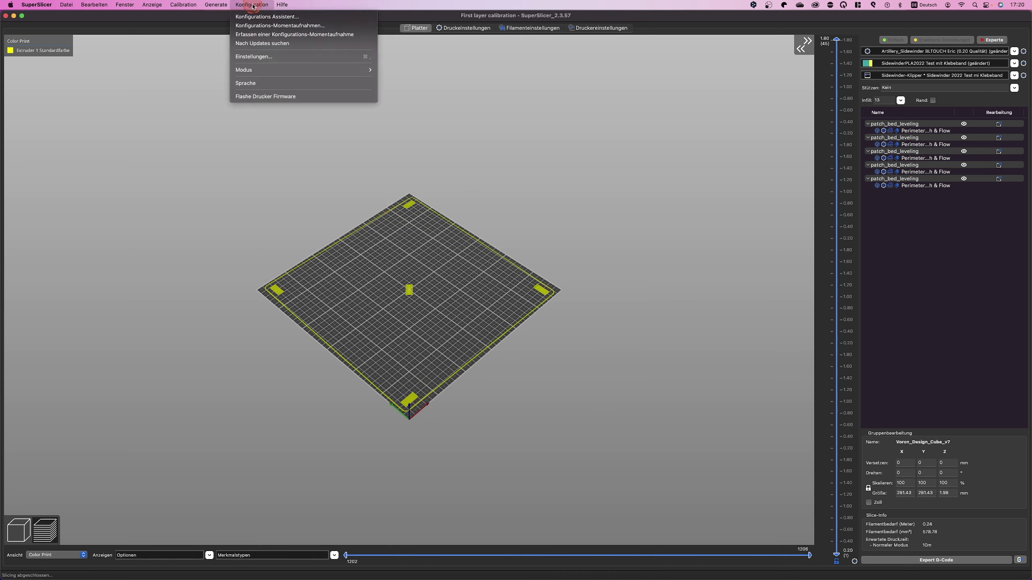
left_click(253, 5)
left_click(250, 4)
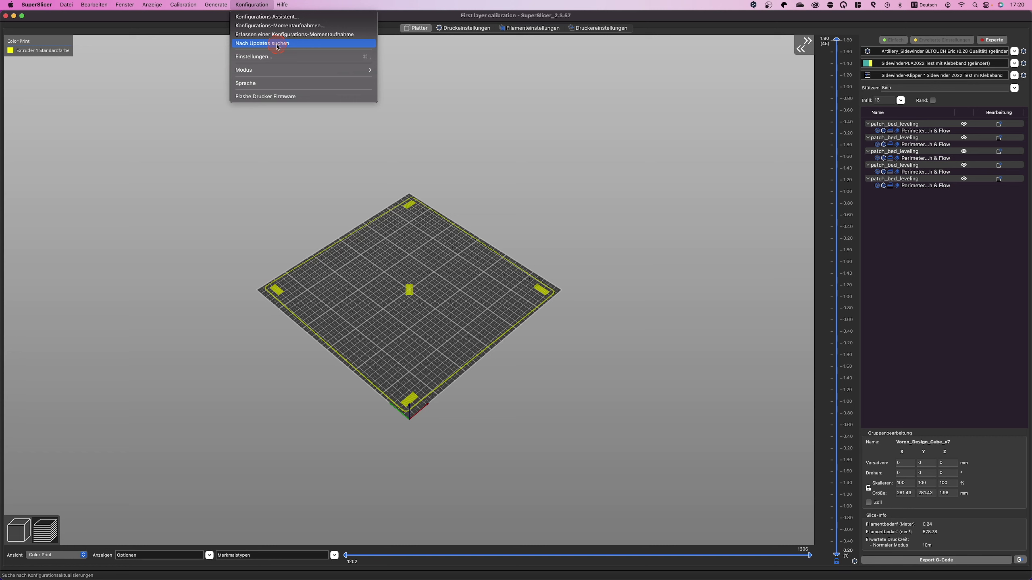
left_click(264, 57)
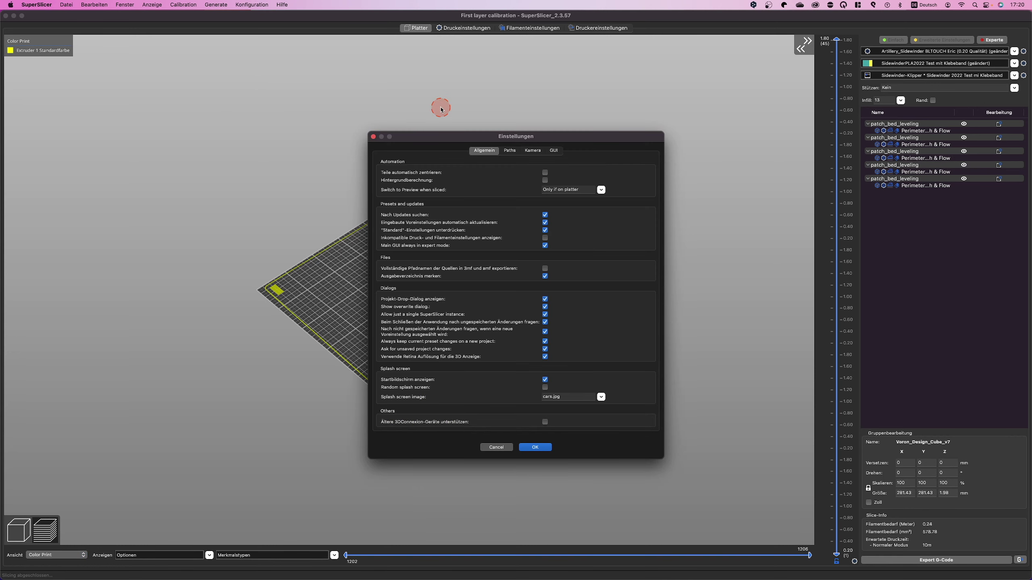
left_click_drag(426, 138, 140, 79)
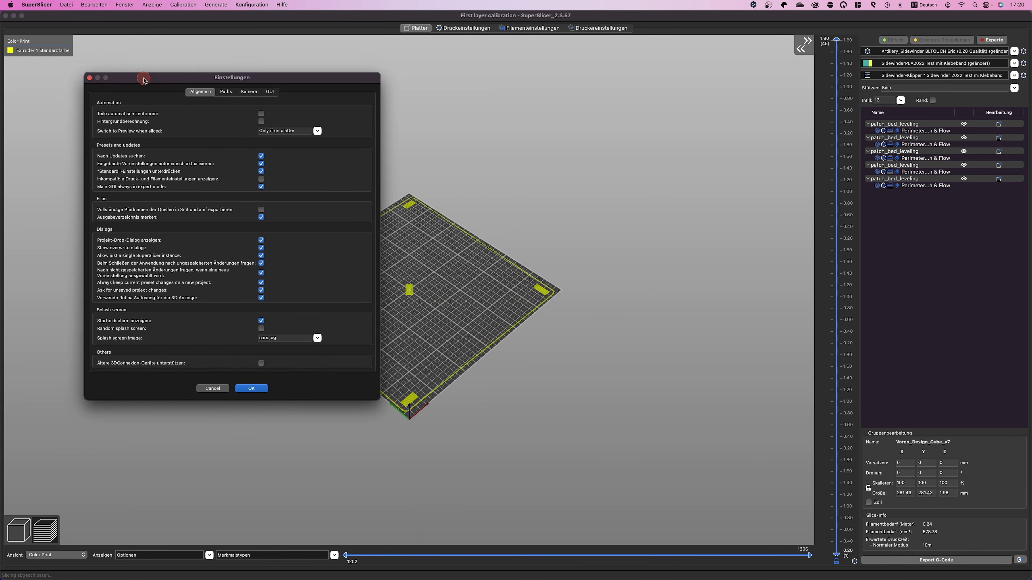
left_click(223, 93)
left_click(246, 91)
left_click(268, 91)
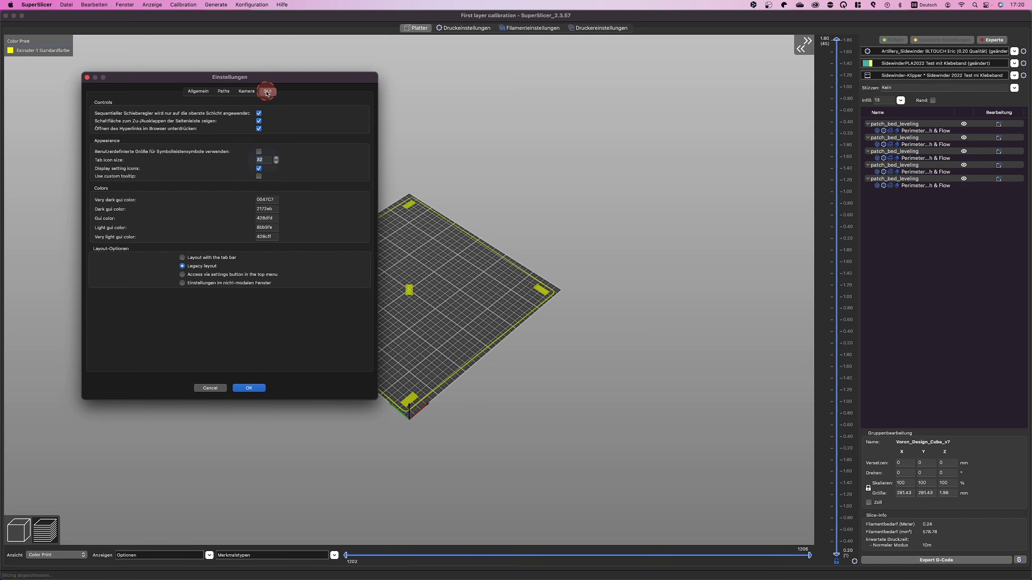
left_click(196, 91)
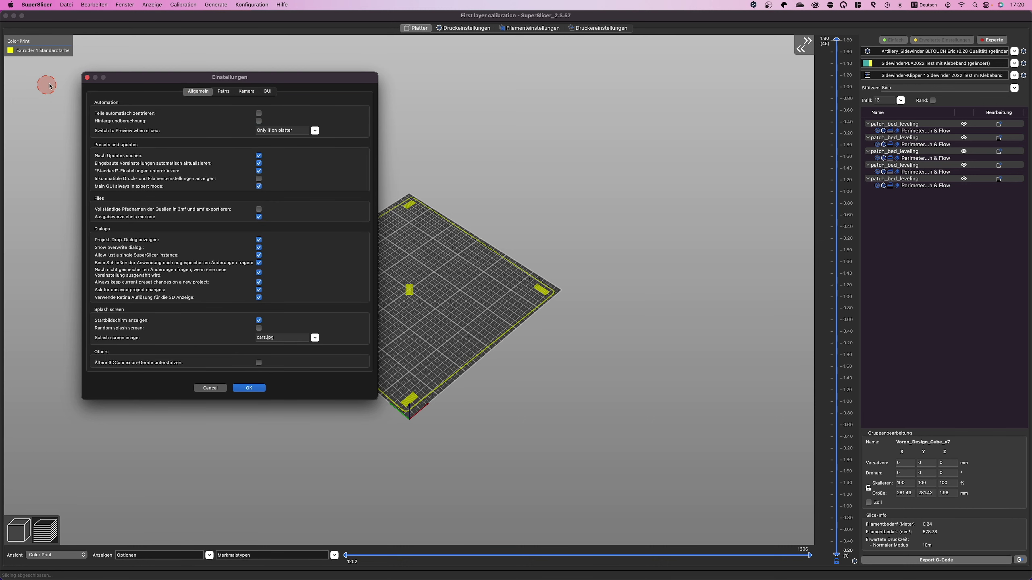
left_click(88, 78)
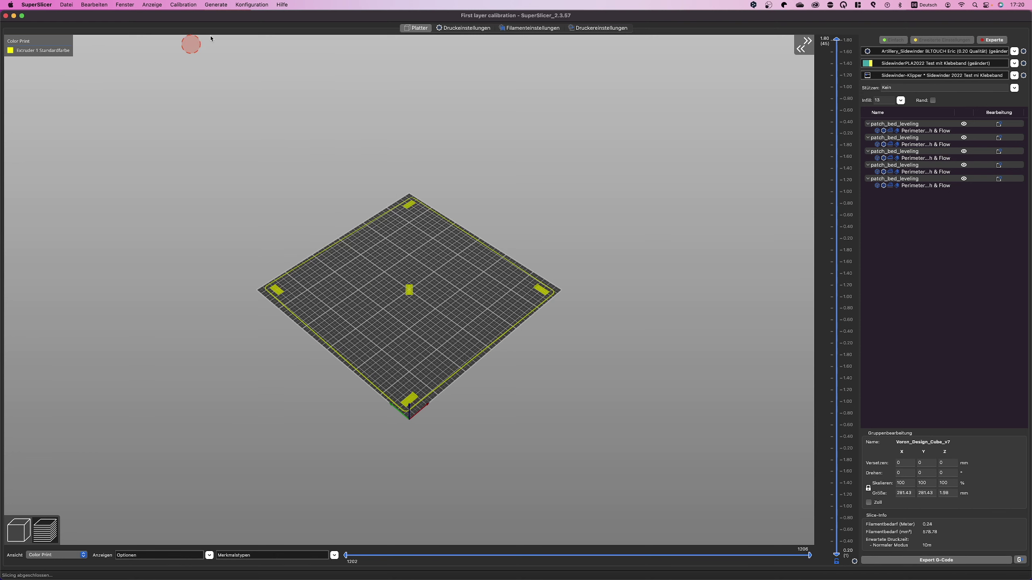
- Open the language selection, browse the available languages and cancel without switching from German
left_click(252, 4)
left_click(249, 84)
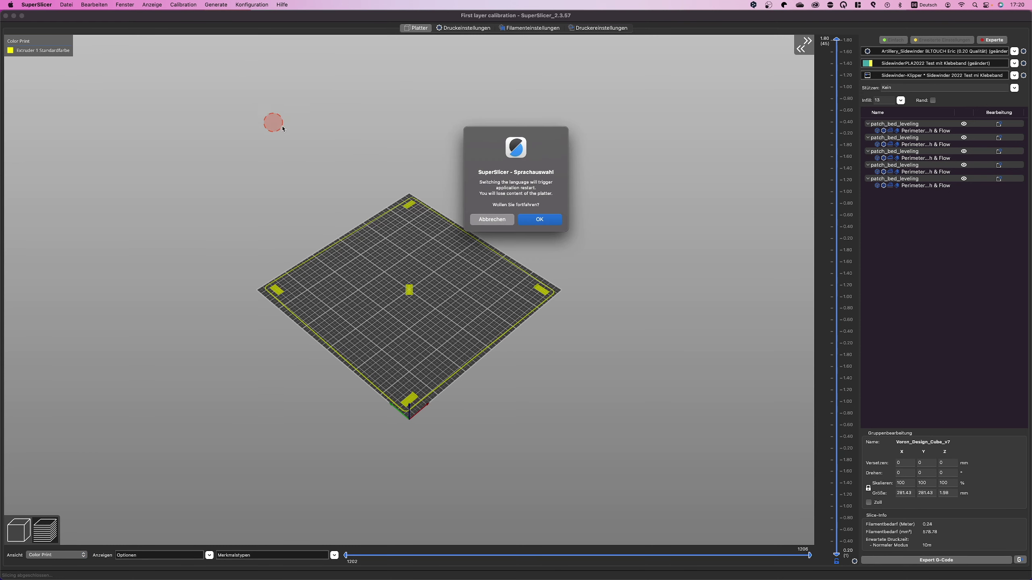
key("Return")
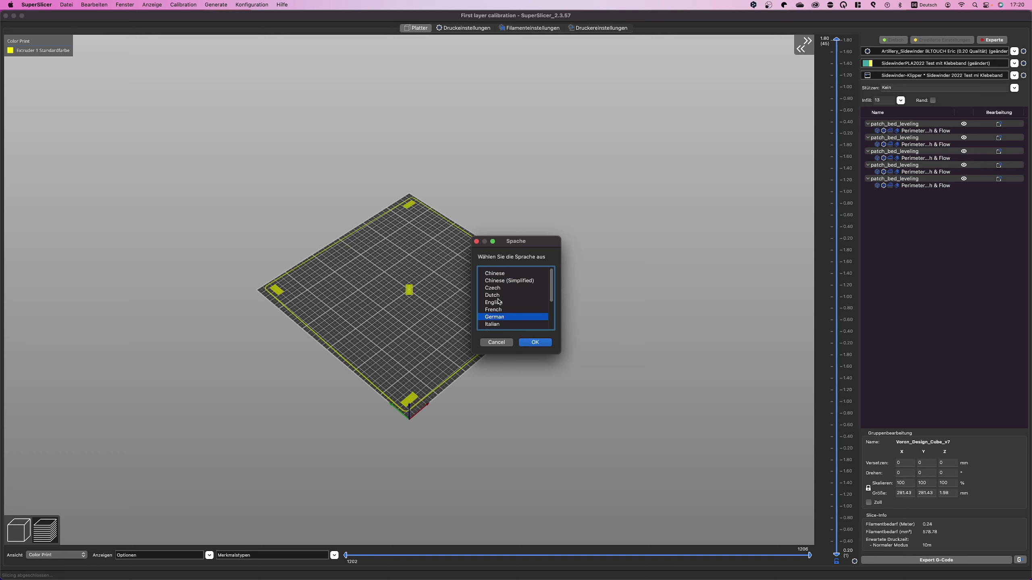
scroll(499, 301, "down", 3)
scroll(499, 301, "up", 3)
scroll(499, 301, "down", 3)
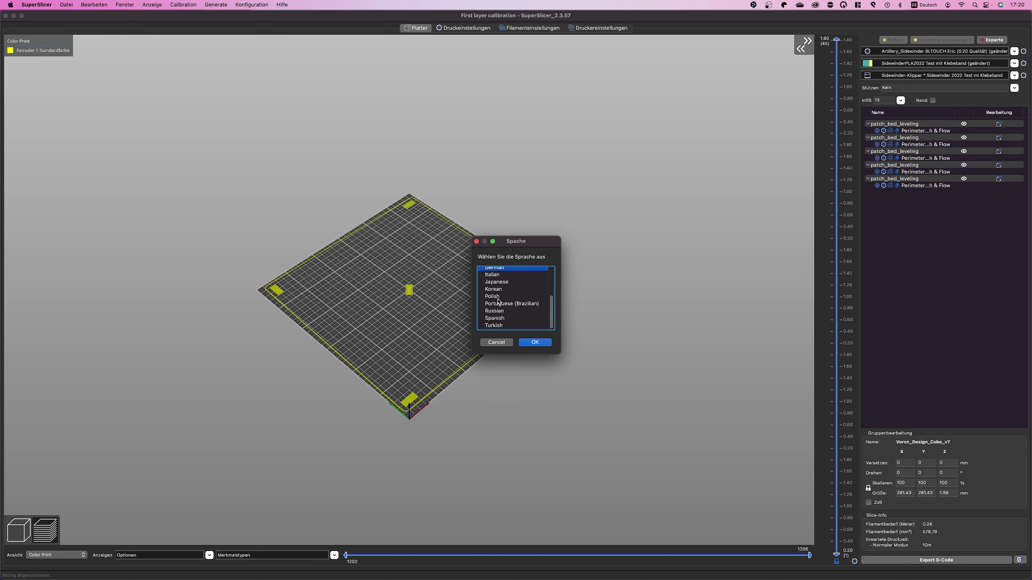
left_click(497, 342)
- Look over the configuration and help commands, show the SuperSlicer configuration folder in Finder, and close its window
left_click(251, 5)
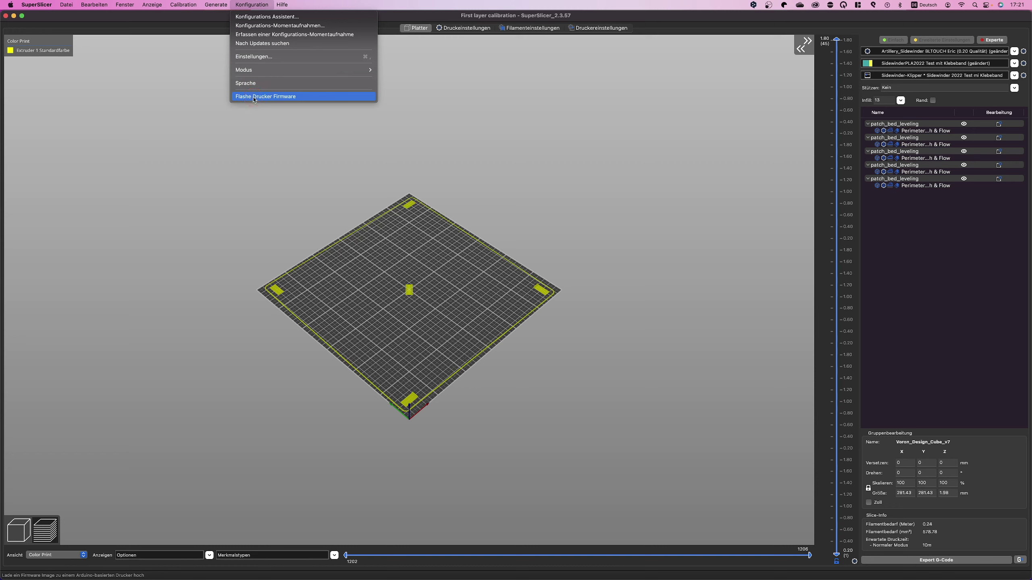
left_click(222, 149)
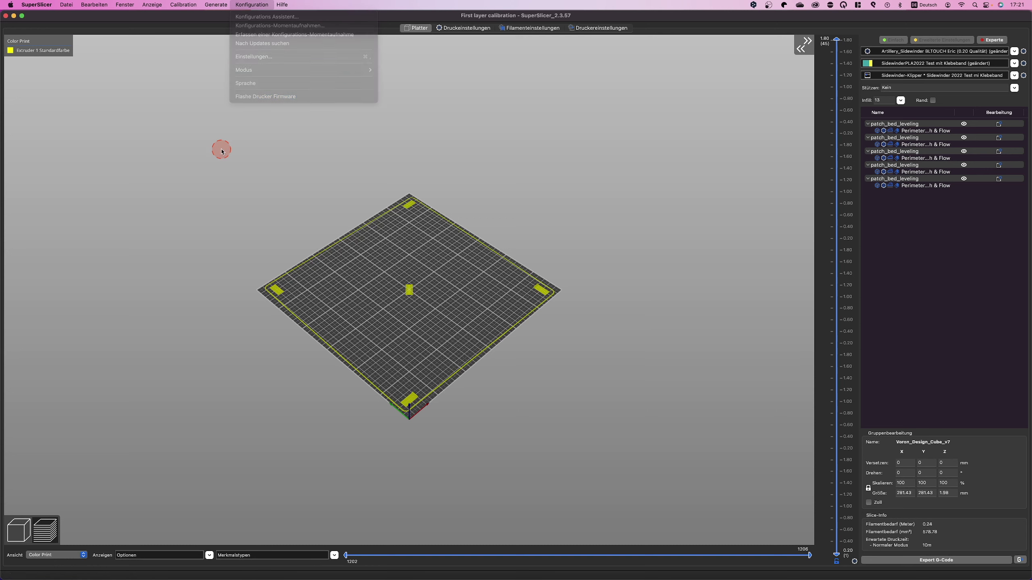
left_click(282, 5)
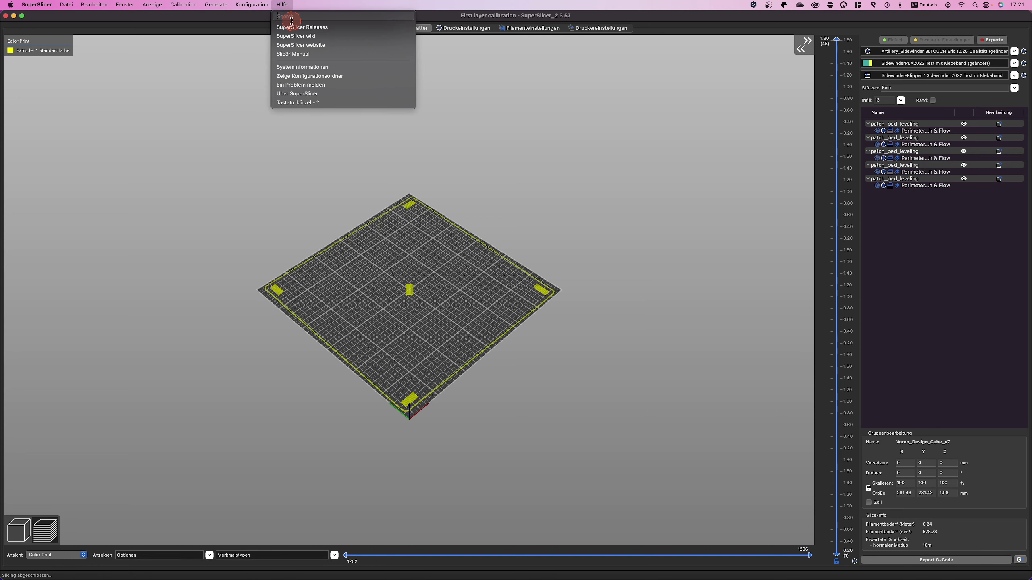
left_click(295, 77)
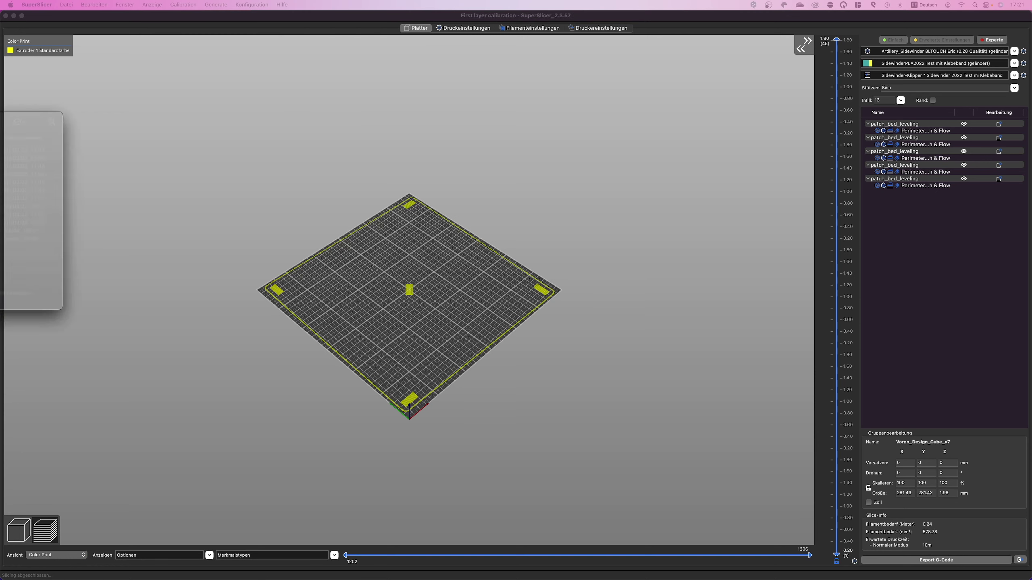
left_click(280, 210)
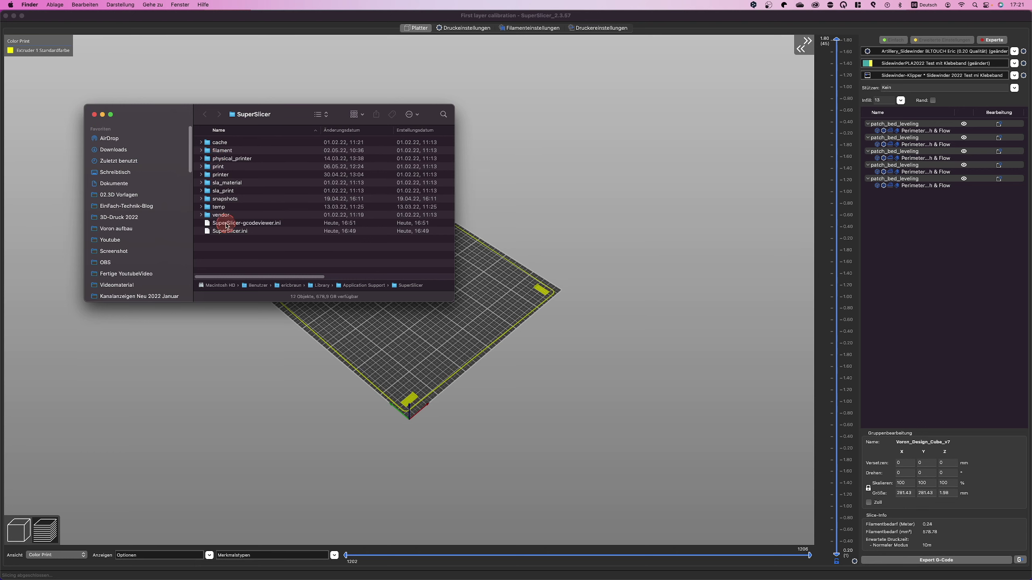
left_click(94, 115)
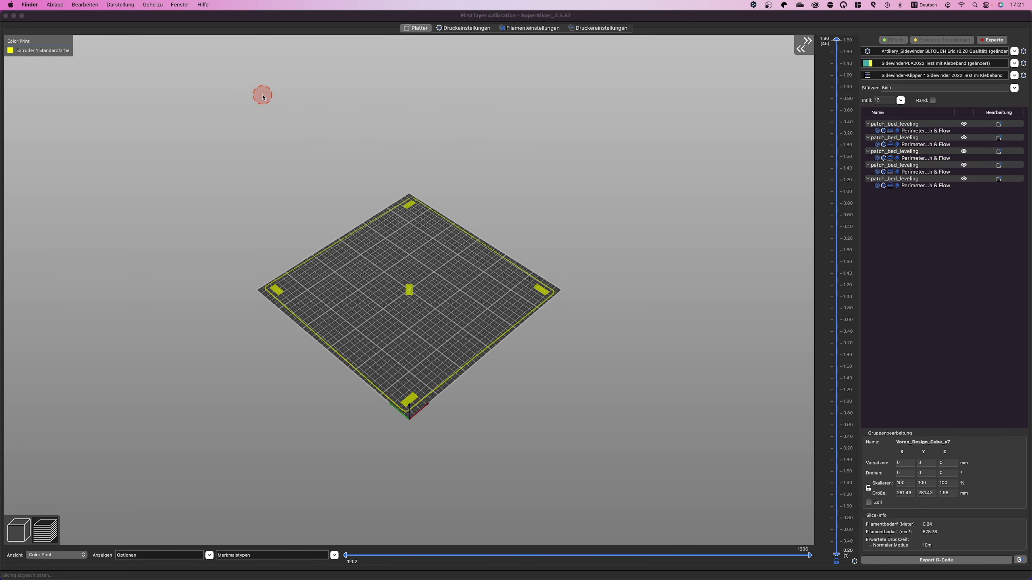
- Open the Tastaturkürzel overview, look at the Befehle shortcuts, and close it
key("super+shift+slash")
left_click(283, 103)
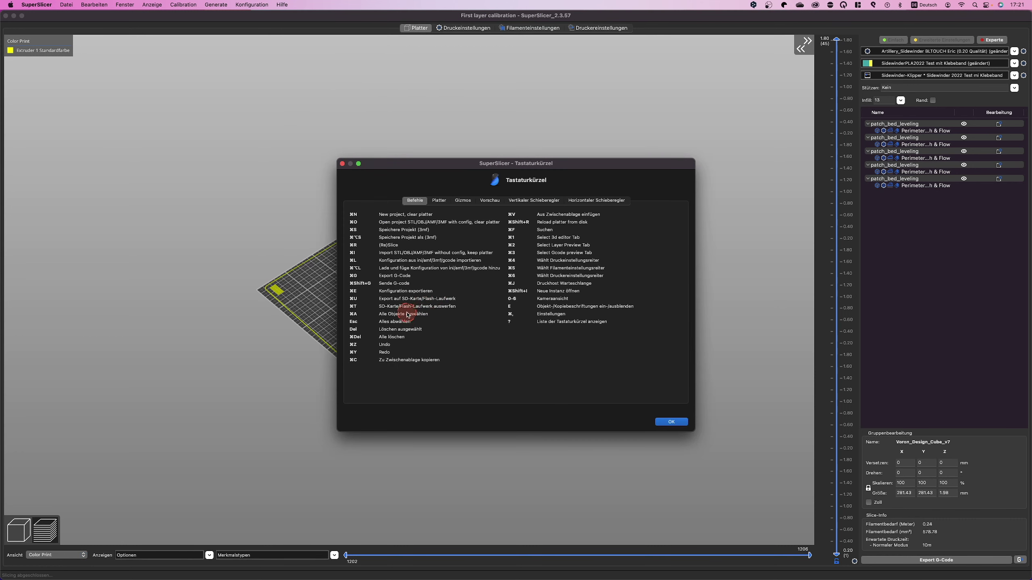
left_click(343, 163)
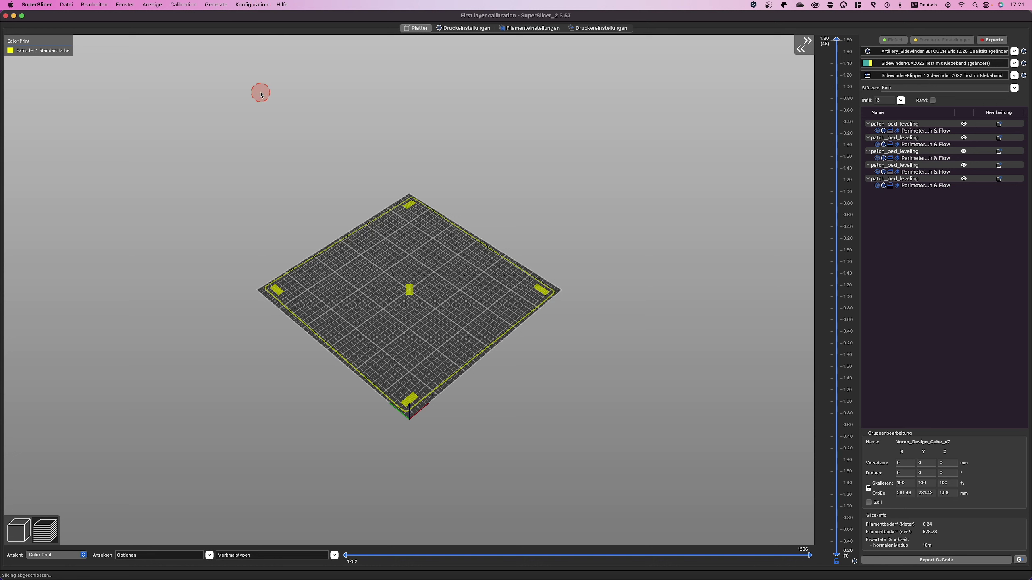
- Switch to the 3D editor view and import the Halter_FB version 3 v2 STL model from the files folder
left_click_drag(261, 94, 461, 93)
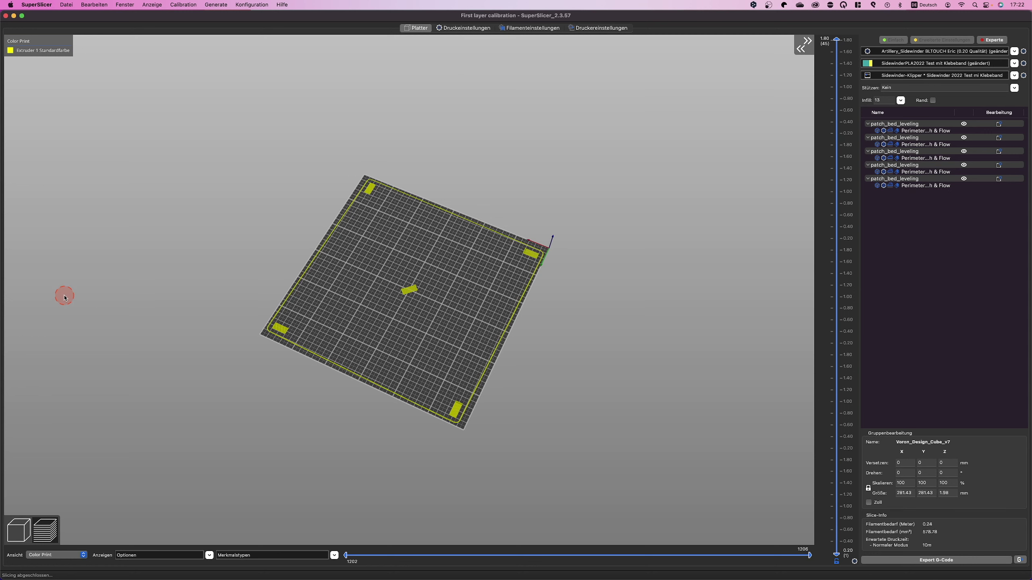
left_click(16, 536)
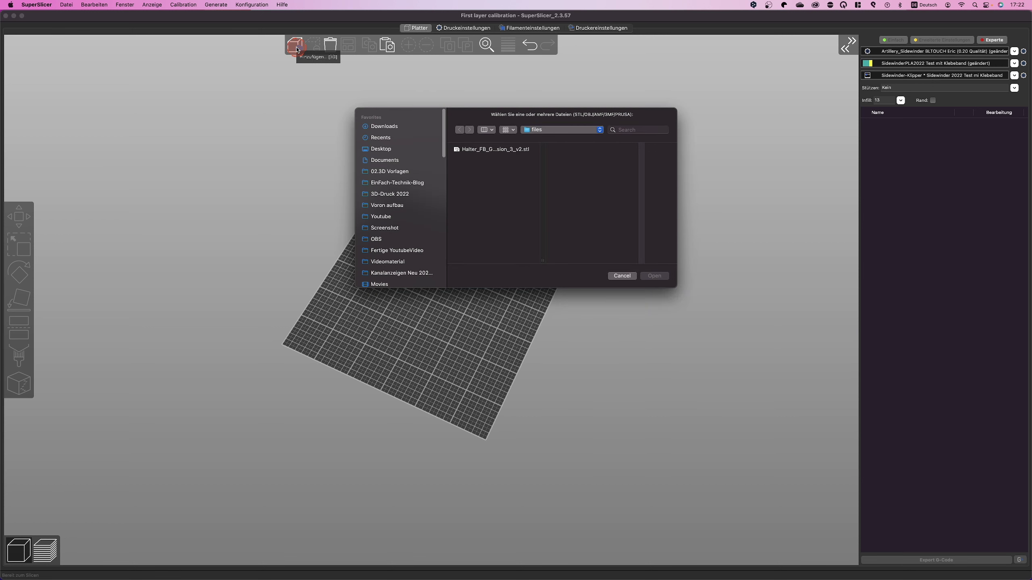
left_click(456, 150)
left_click(654, 278)
left_click(329, 65)
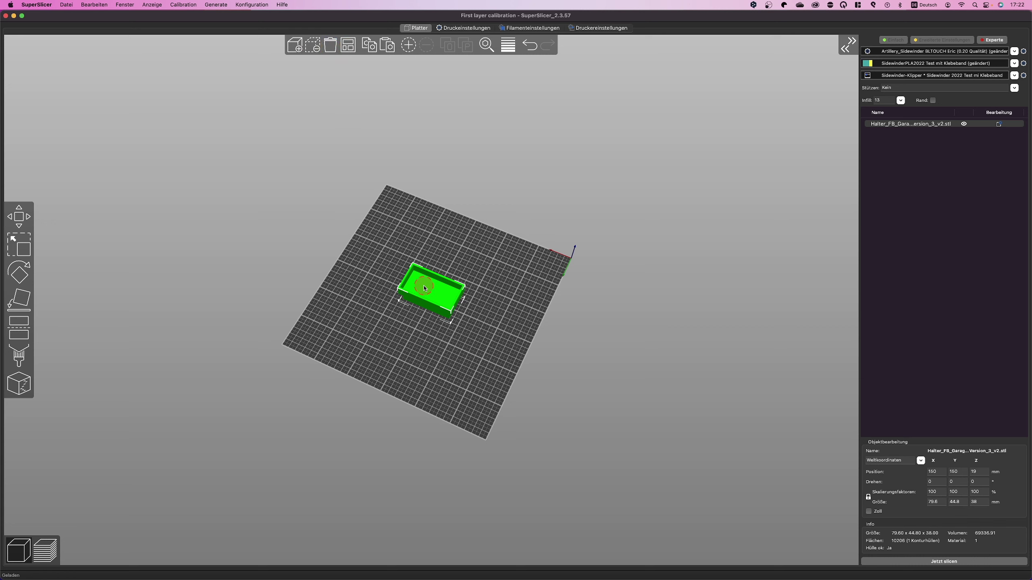
- Move the holder away from the centre of the plate and auto-arrange it
left_click_drag(422, 283, 423, 232)
left_click(348, 44)
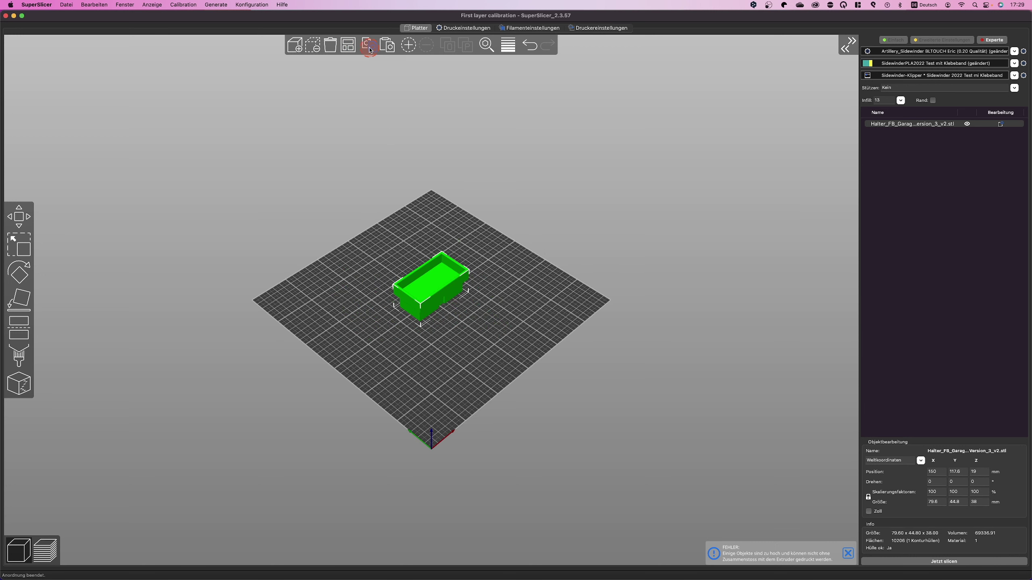
- Copy and paste the holder as a second object, and auto-arrange both objects on the plate
left_click(370, 50)
left_click(436, 279)
left_click(397, 245)
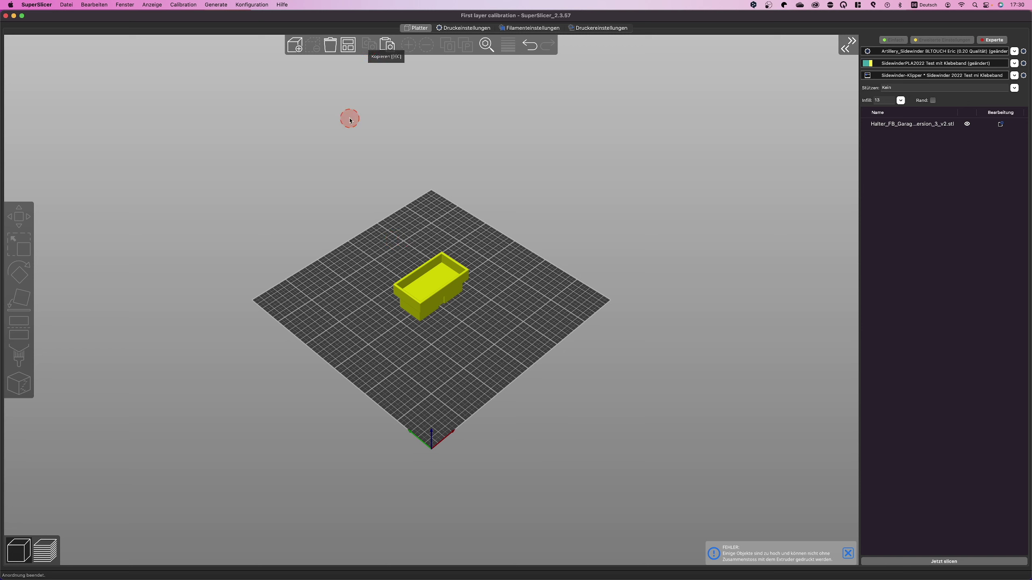
left_click(431, 277)
left_click(369, 45)
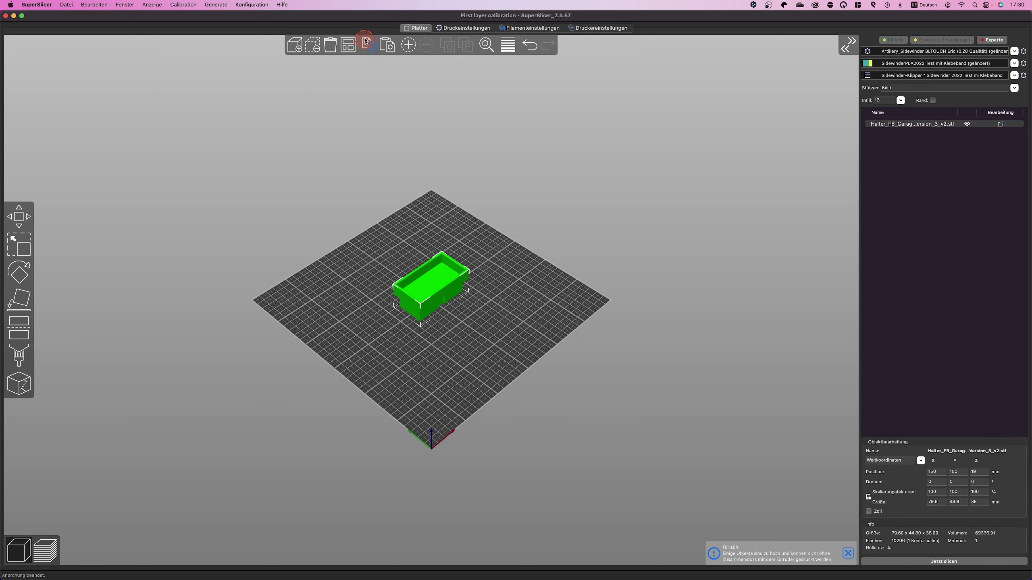
left_click(399, 244)
left_click(430, 281)
left_click(389, 46)
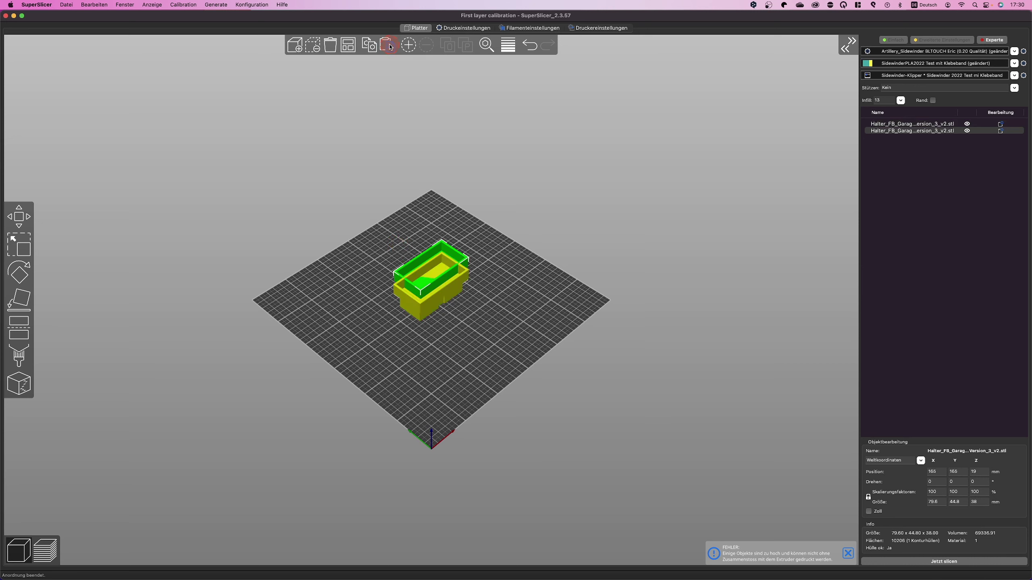
key("a")
left_click(709, 216)
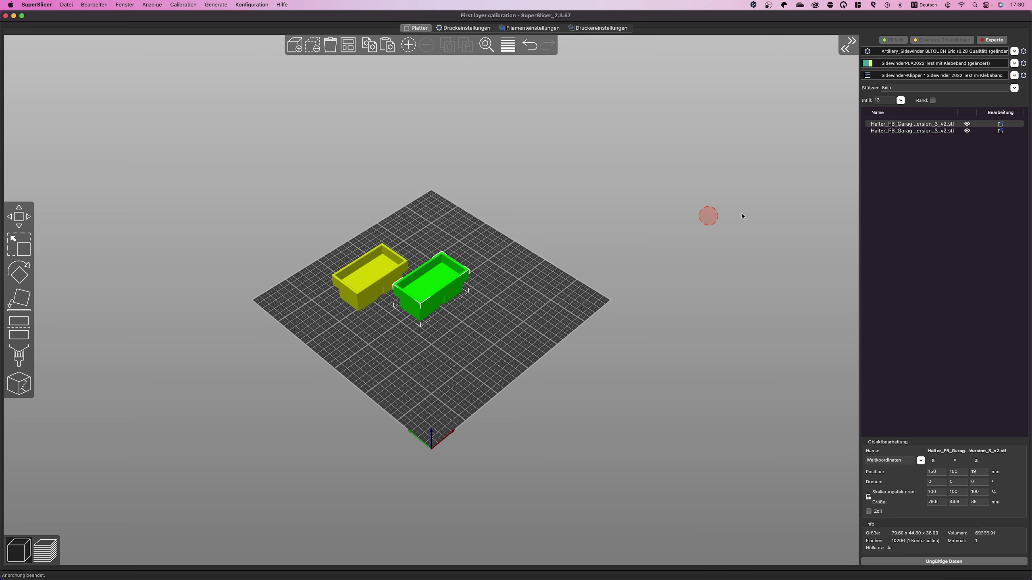
- Examine the object options for the first holder, including the setting categories under Einstellungen hinzufügen, without choosing any
left_click(927, 131)
left_click(924, 126)
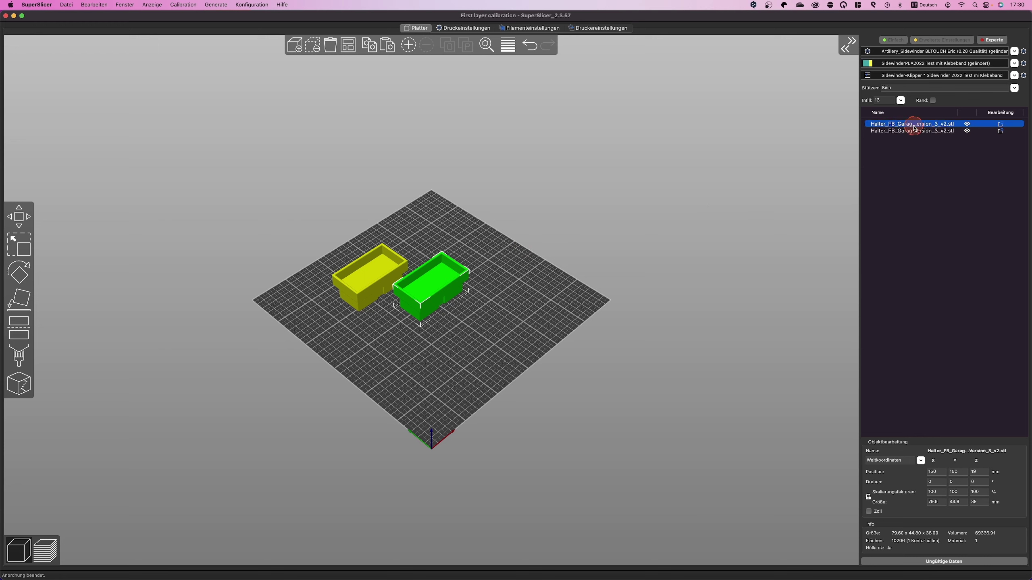
right_click(914, 128)
mouse_move(942, 290)
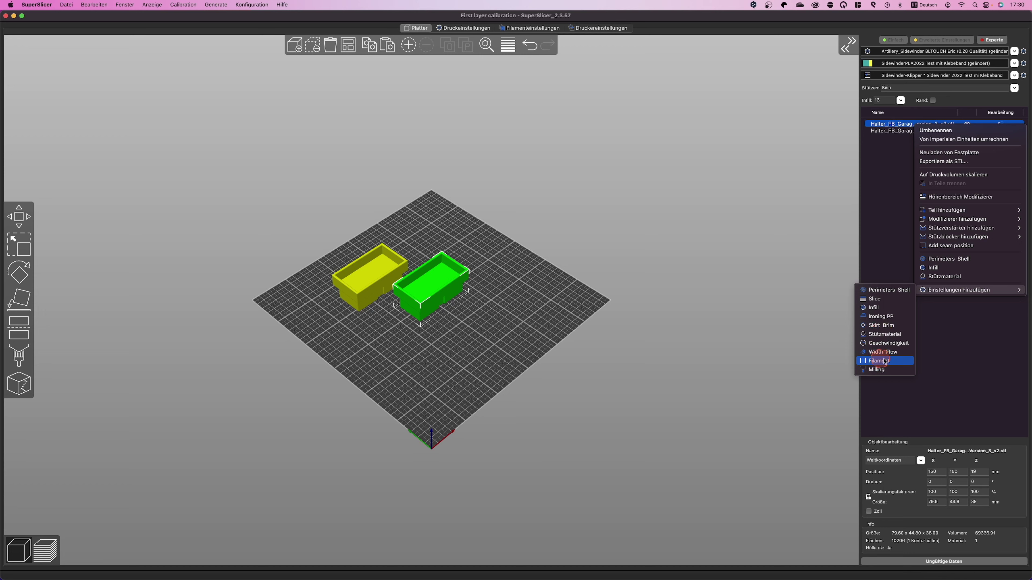
left_click(956, 333)
- Delete the pasted duplicate of the holder from the plate
left_click(380, 280)
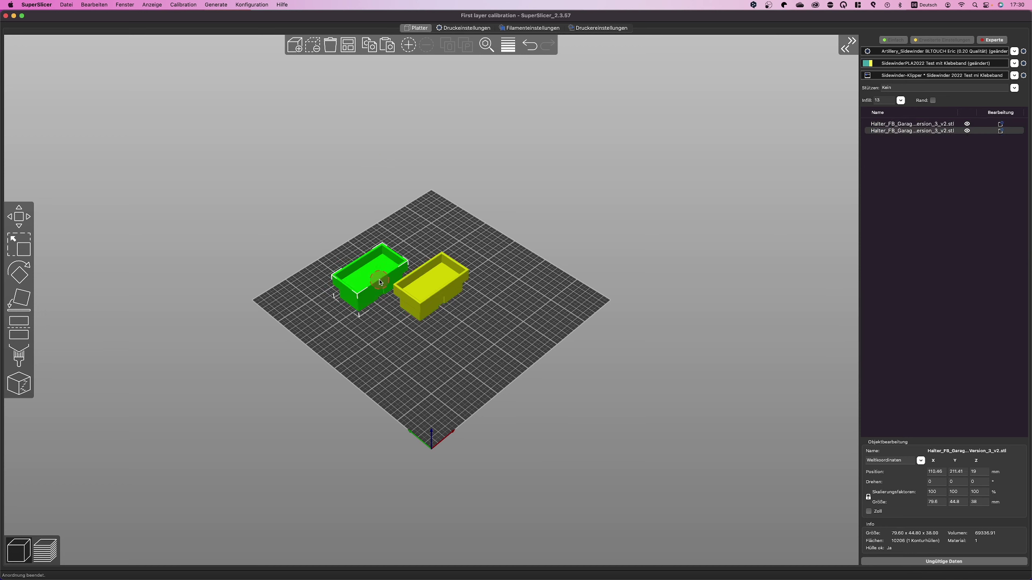
key("Delete")
- Add an instance copy of the remaining holder and move the copy clear of the original, behind it on the plate
left_click(418, 286)
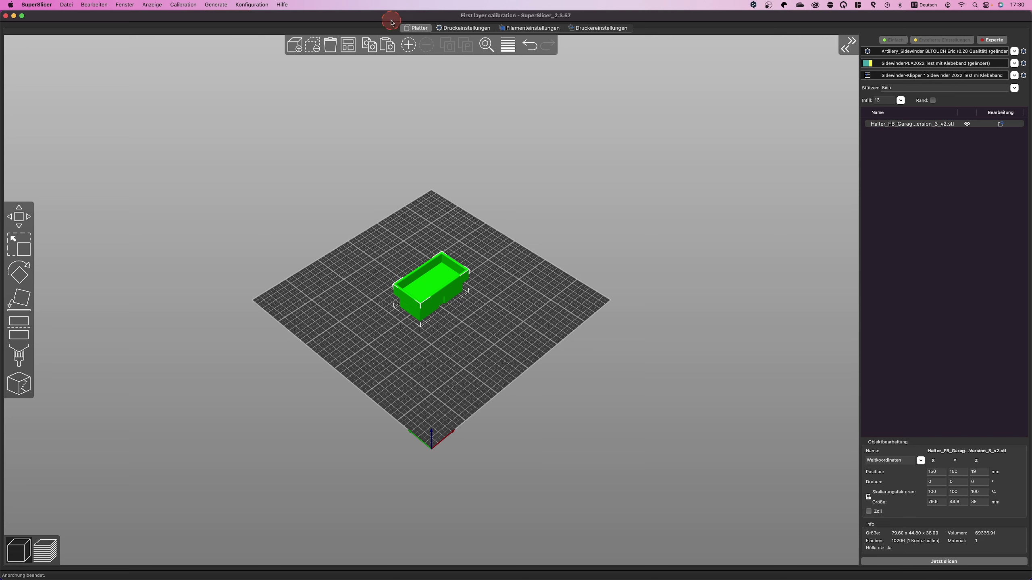
left_click(408, 46)
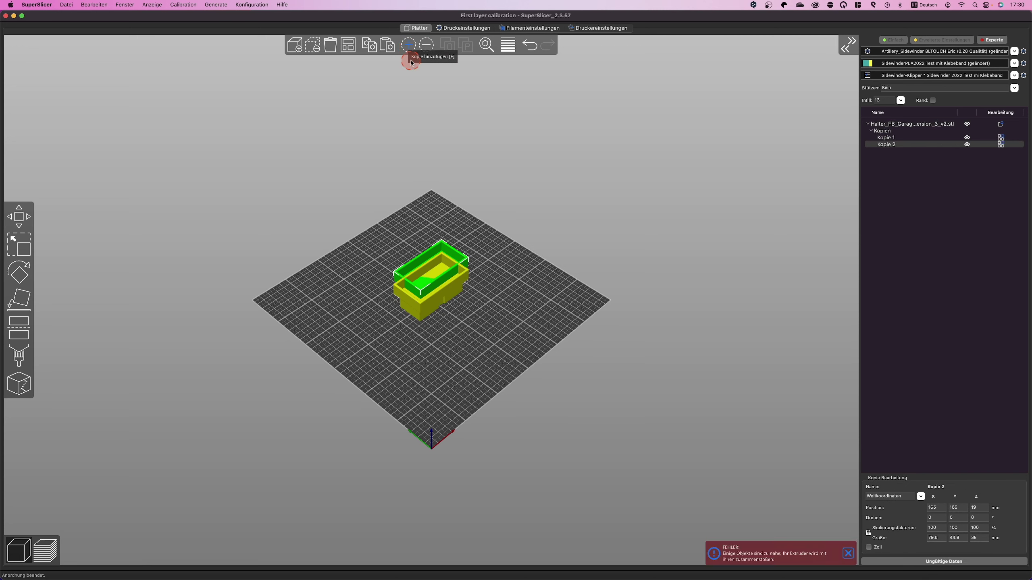
left_click_drag(441, 245, 396, 259)
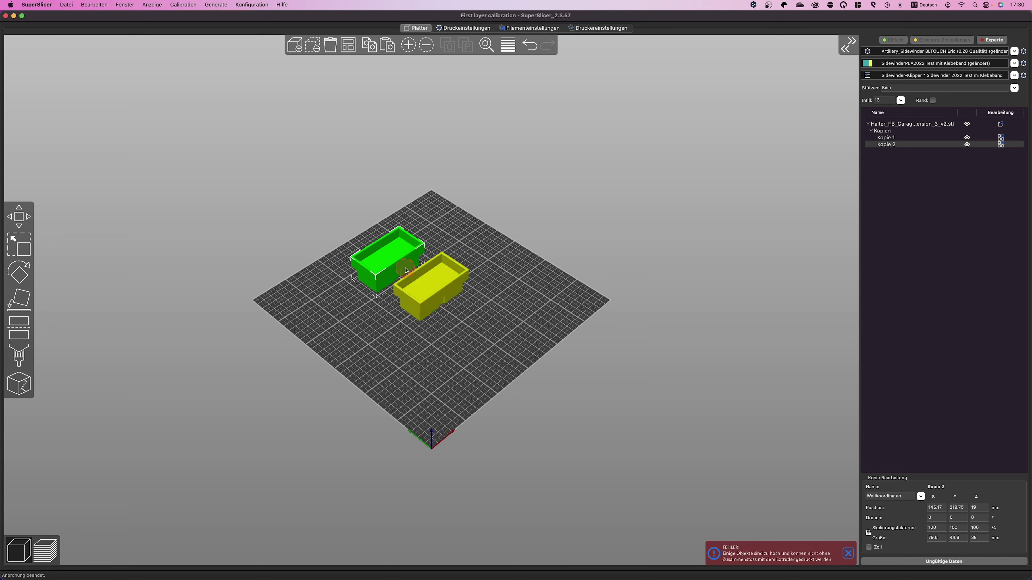
- Set Kopie 2 as a separate object and delete it from the plate
left_click(880, 147)
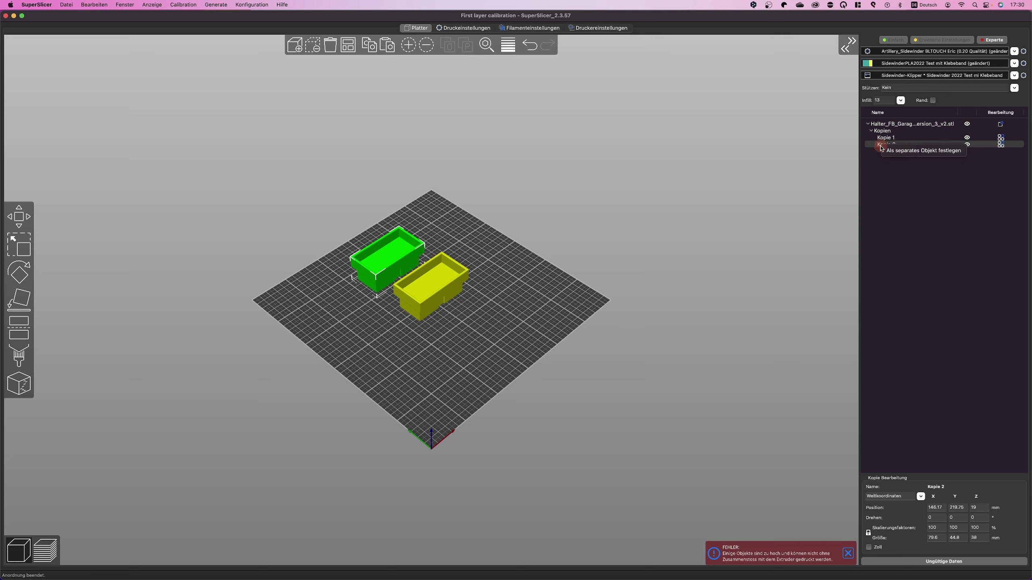
left_click(884, 145)
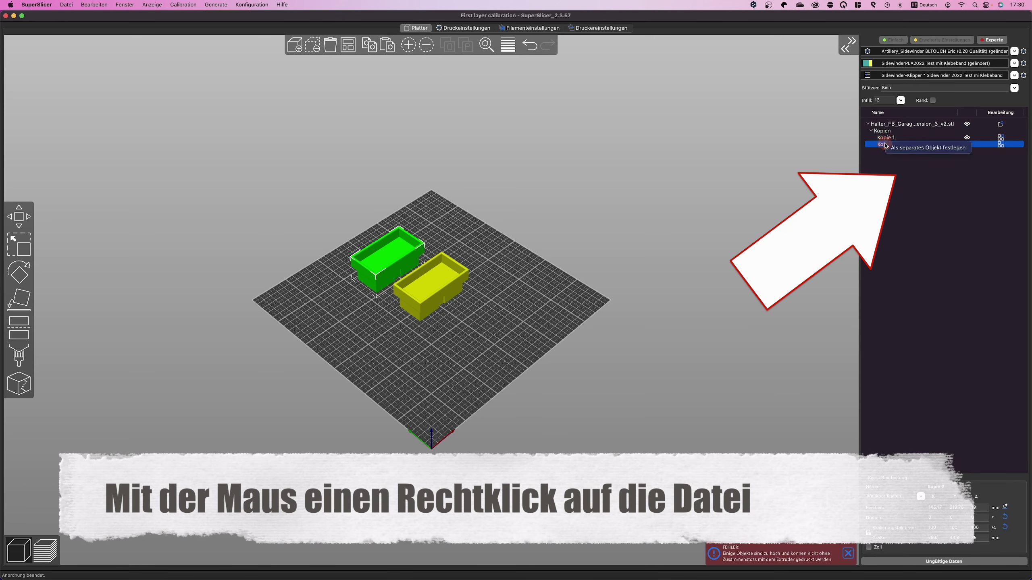
right_click(884, 146)
left_click(901, 150)
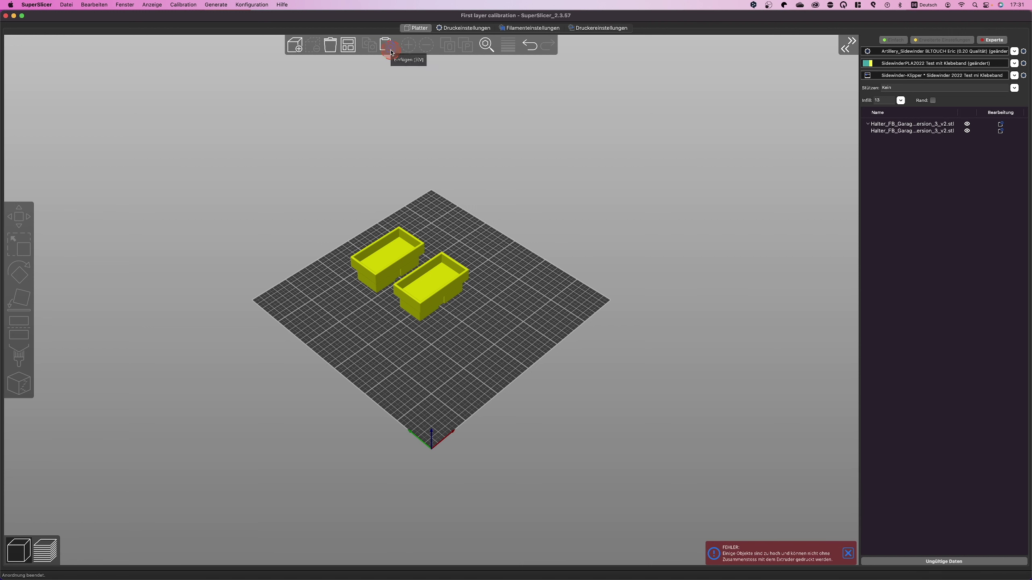
left_click(379, 242)
key("Delete")
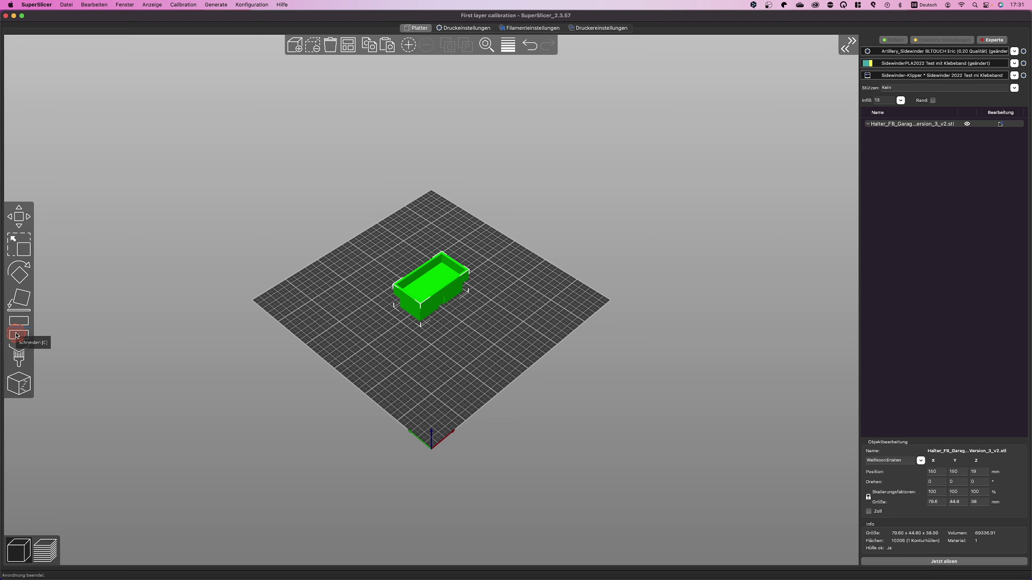
- Open the settings search, look through the list of available settings, and close it without entering a search term
left_click(485, 45)
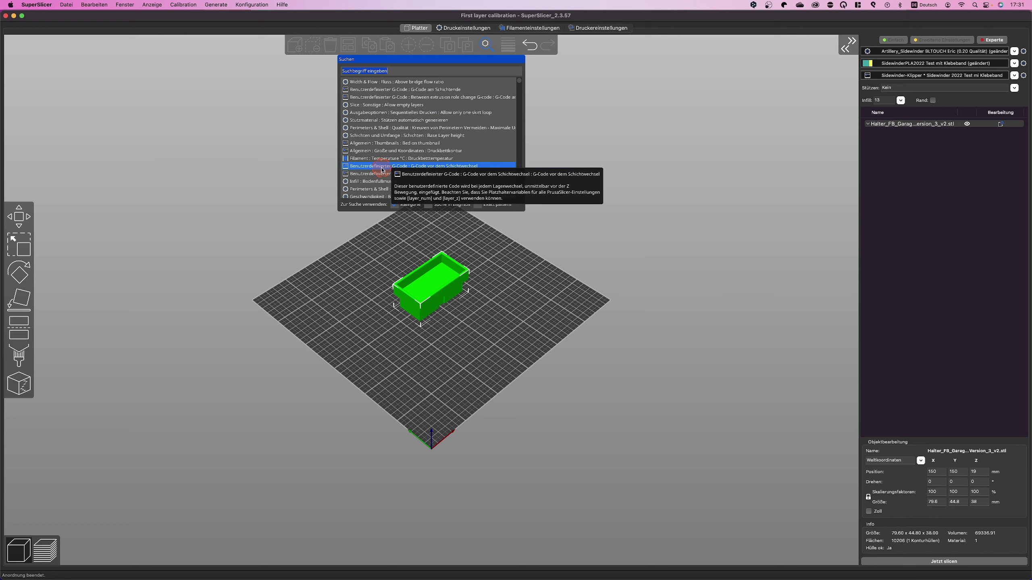
key("Escape")
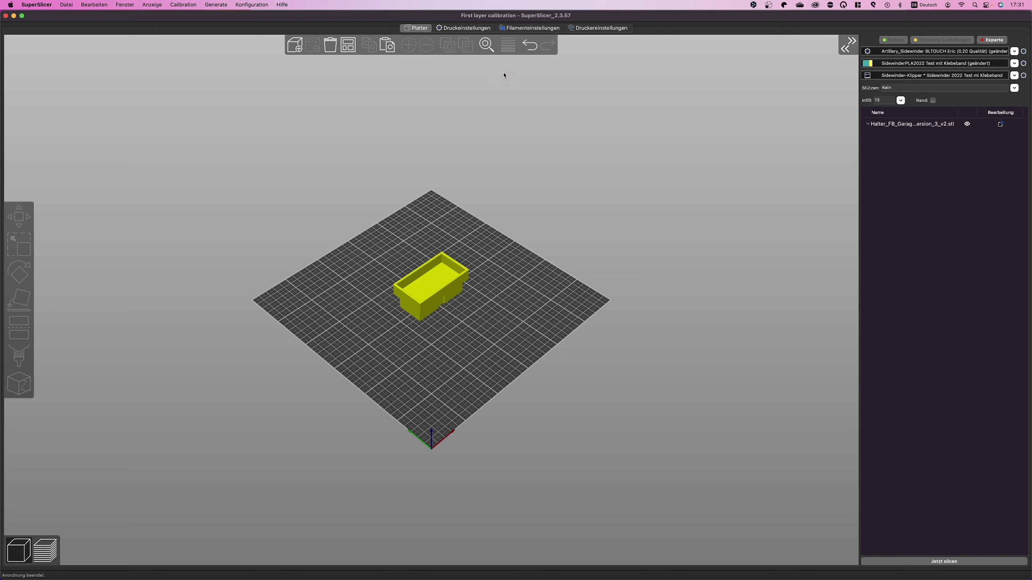
left_click(507, 48)
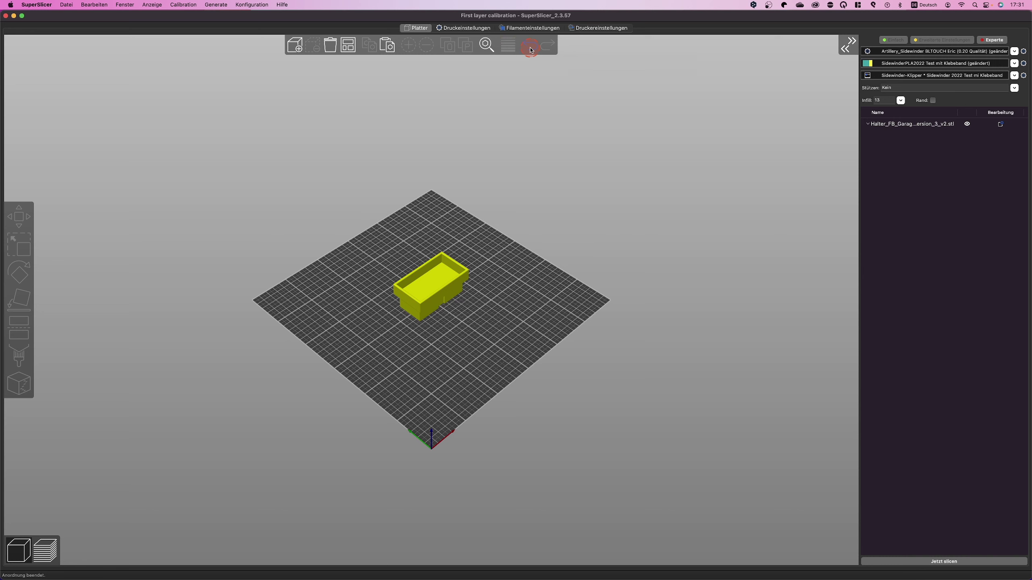